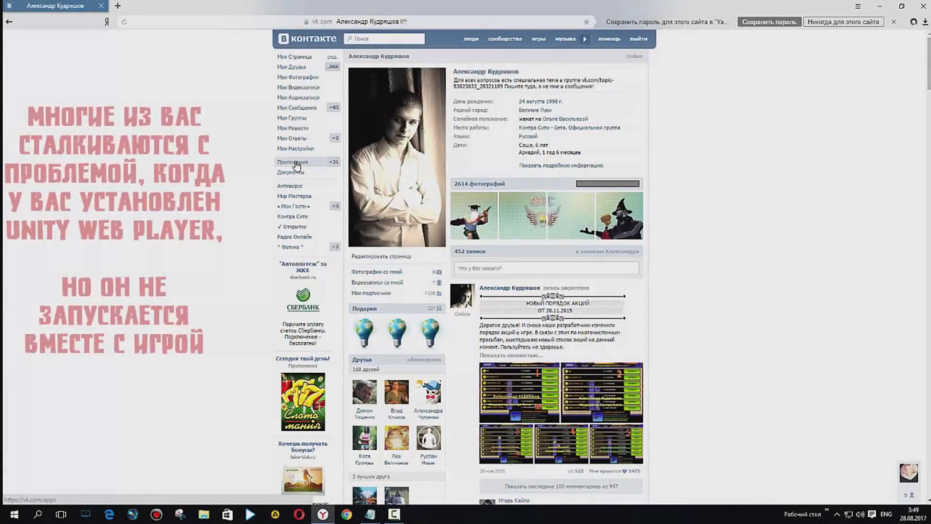
Open the Контра Сити game from VK Applications, dismiss the password prompt, and show the calendar
click(297, 165)
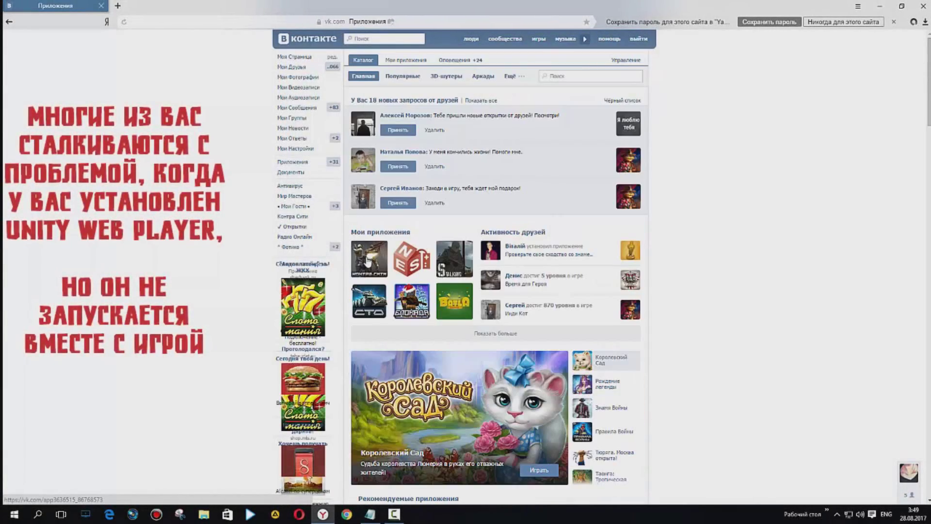
click(377, 260)
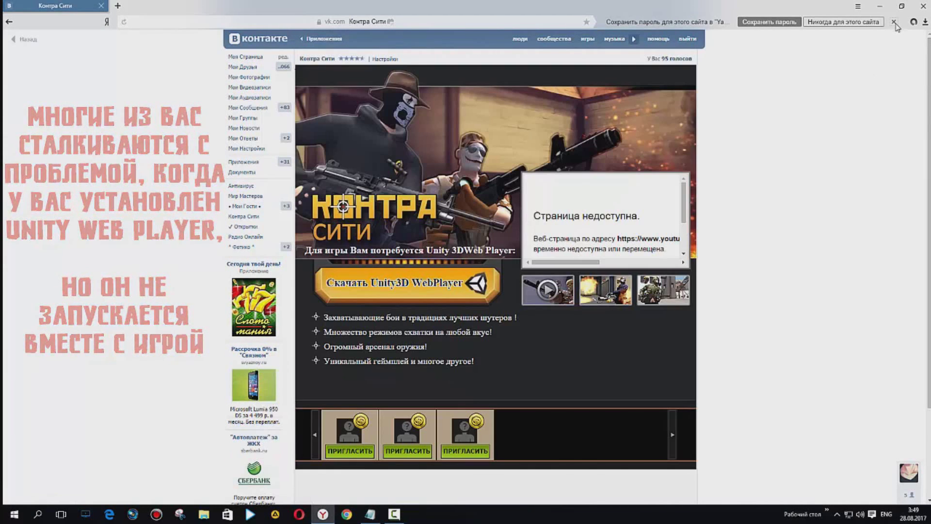
click(894, 22)
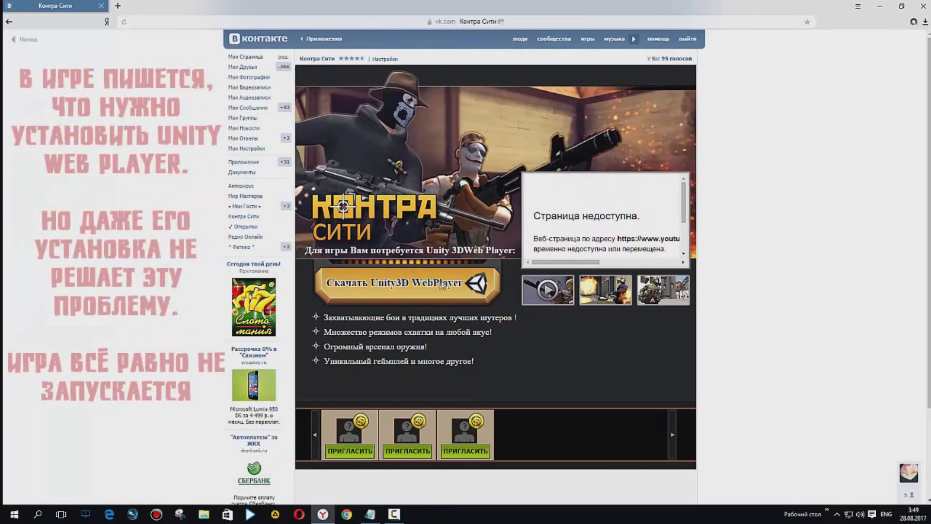
click(421, 287)
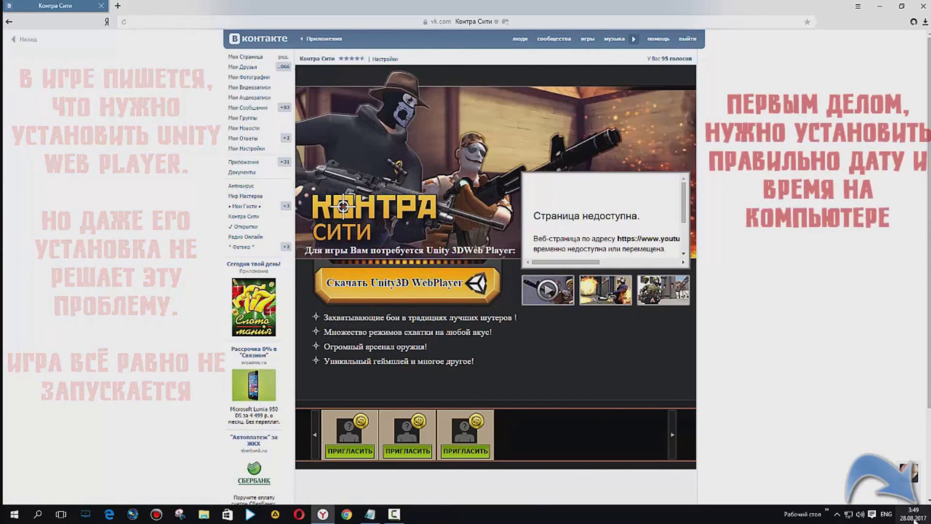
click(914, 518)
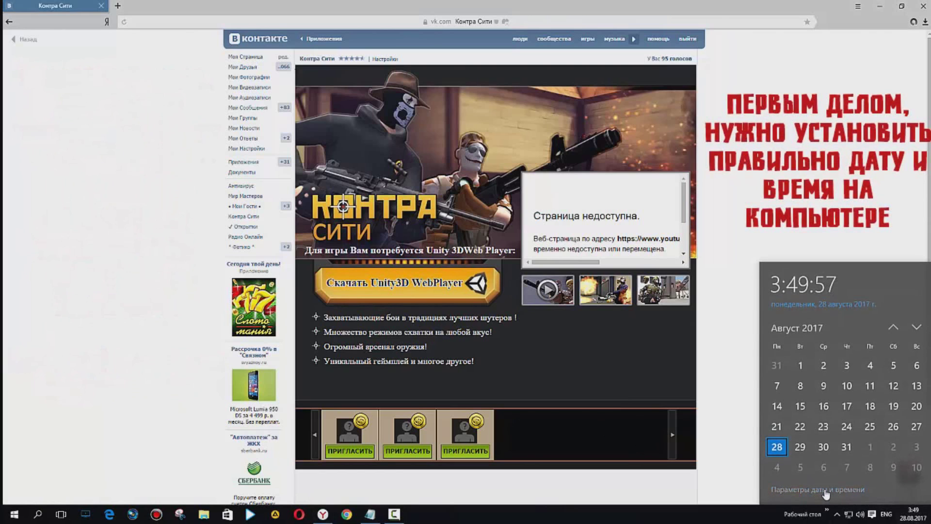
Open the date and time settings so the clock syncs to 28.03.2016, then close them
click(825, 491)
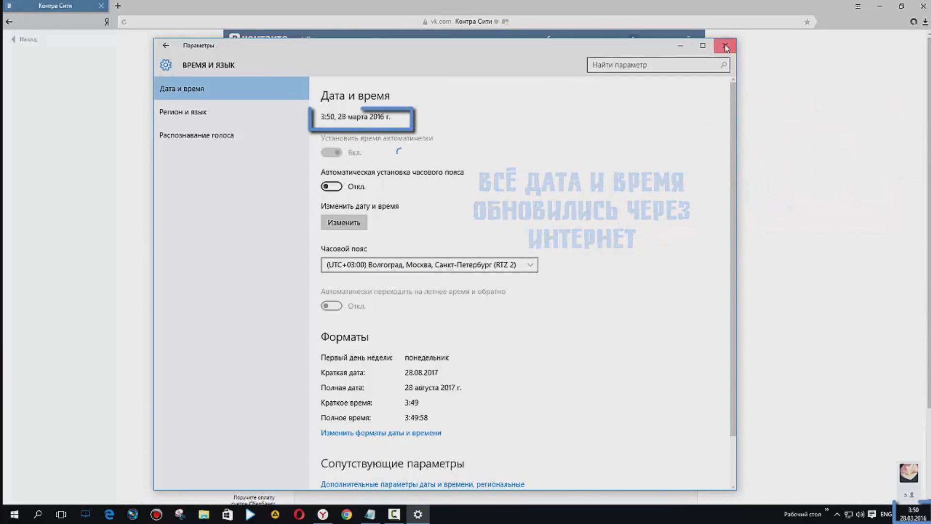
click(726, 46)
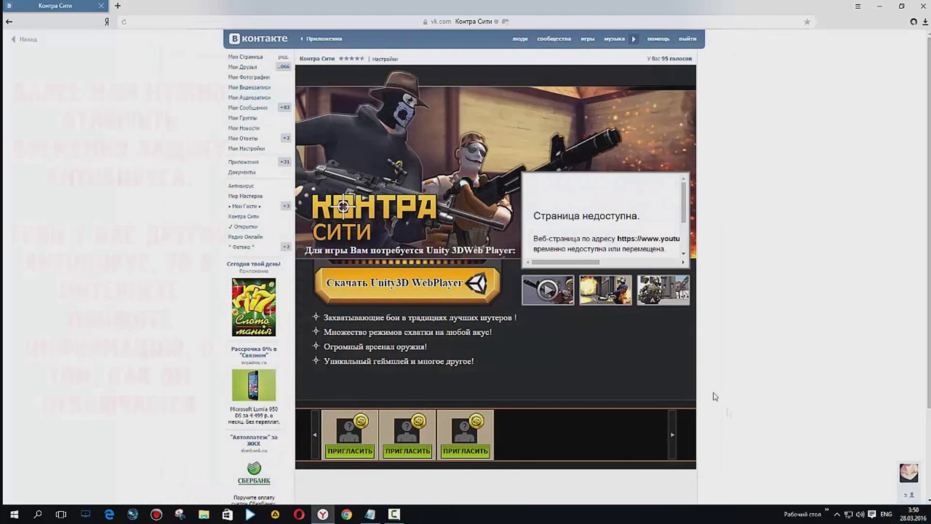
Disable all Avast shields permanently from its tray icon and dismiss the antivirus-off notification
click(838, 514)
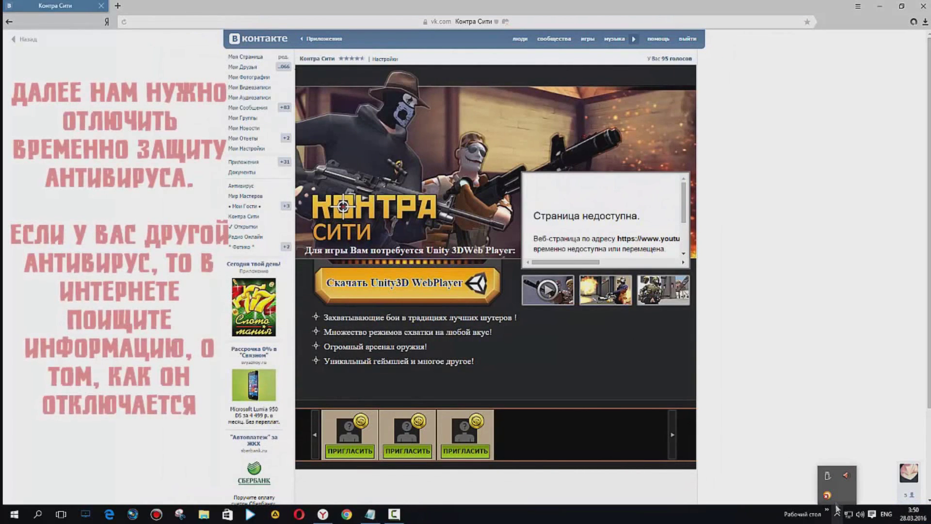
right_click(828, 495)
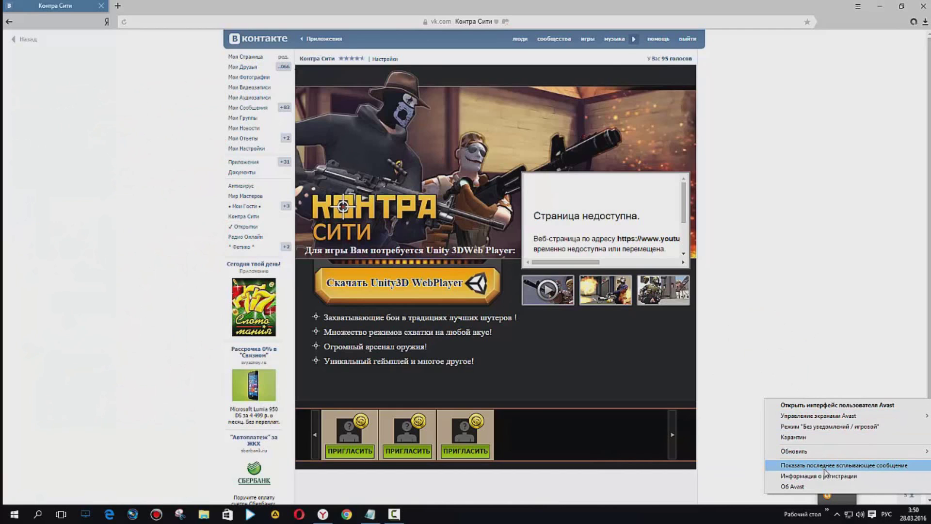
mouse_move(819, 415)
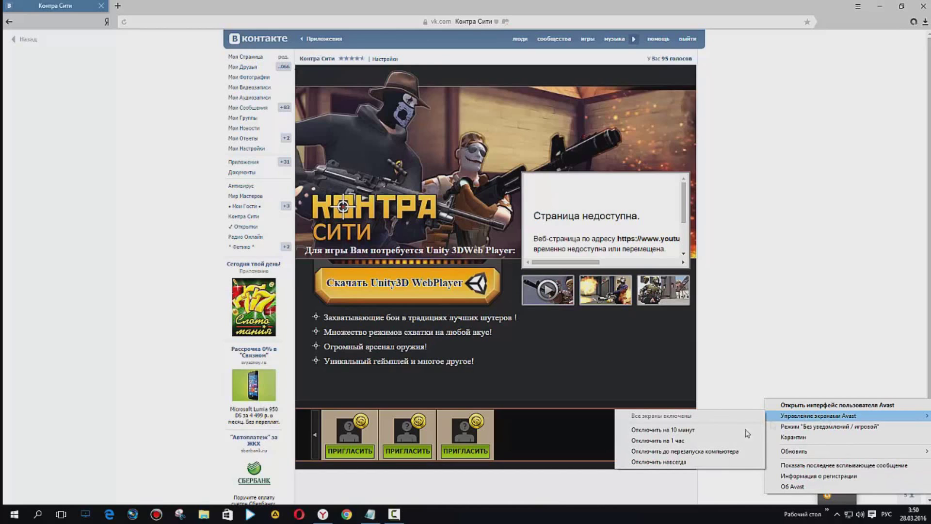
click(689, 462)
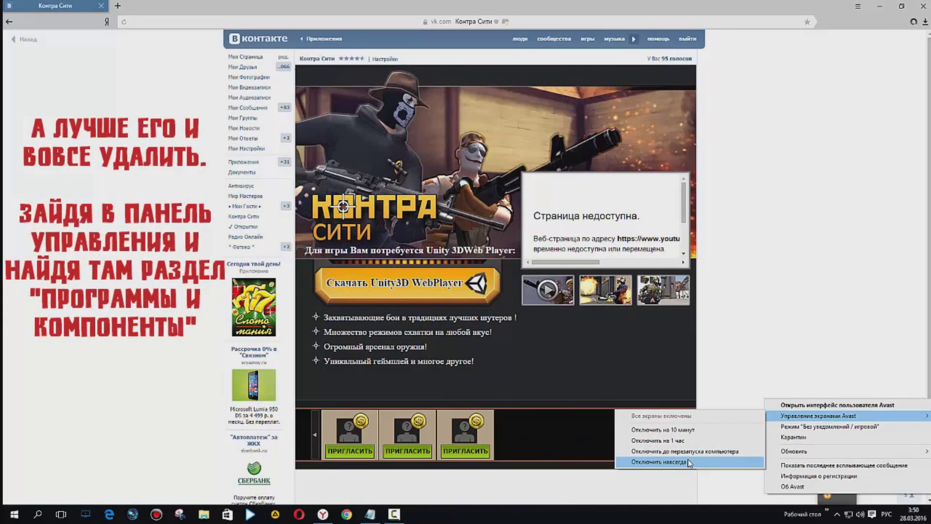
click(689, 462)
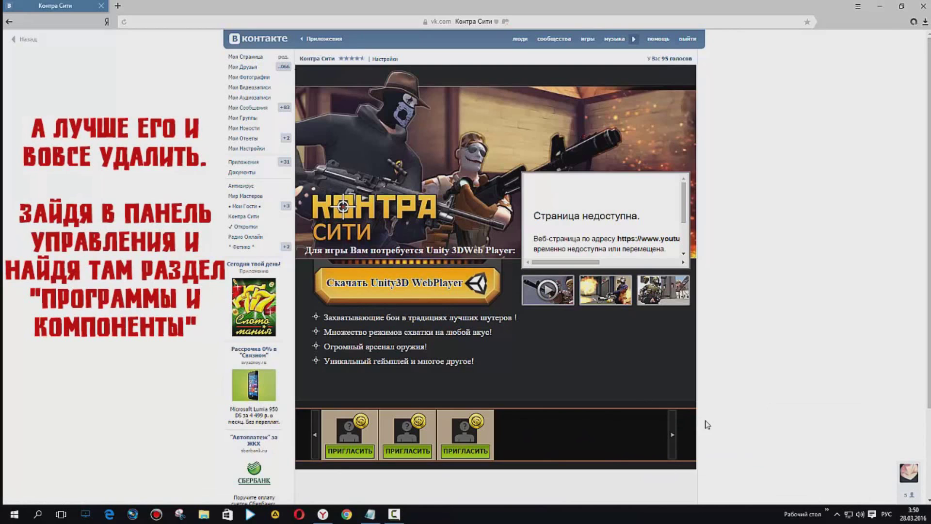
click(827, 513)
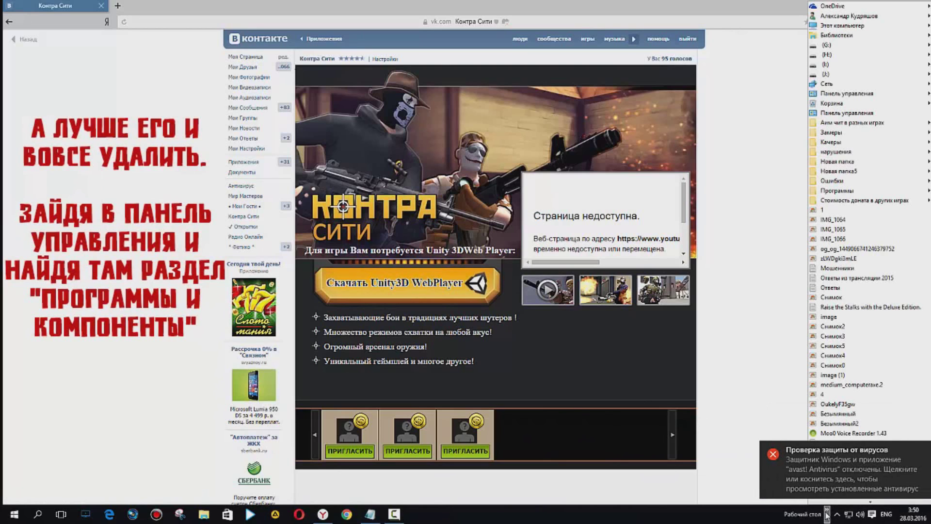
click(827, 512)
mouse_move(845, 464)
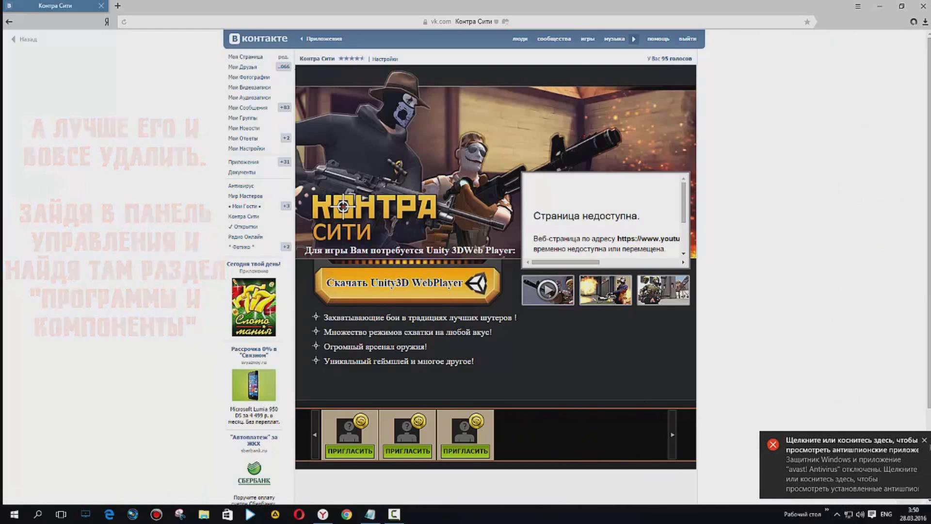
click(925, 441)
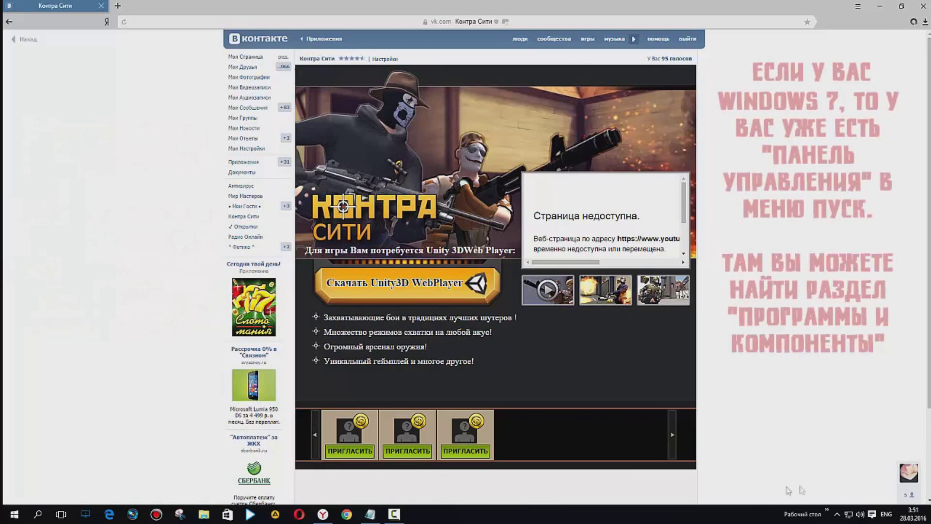
Open Programs and Features from the Start quick menu, select Avast Free Antivirus, then close the window
click(837, 514)
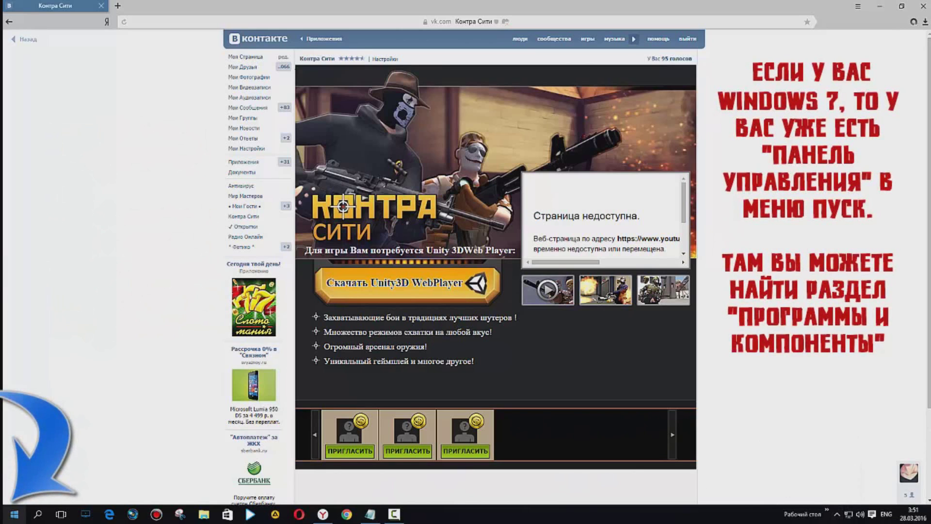
click(11, 513)
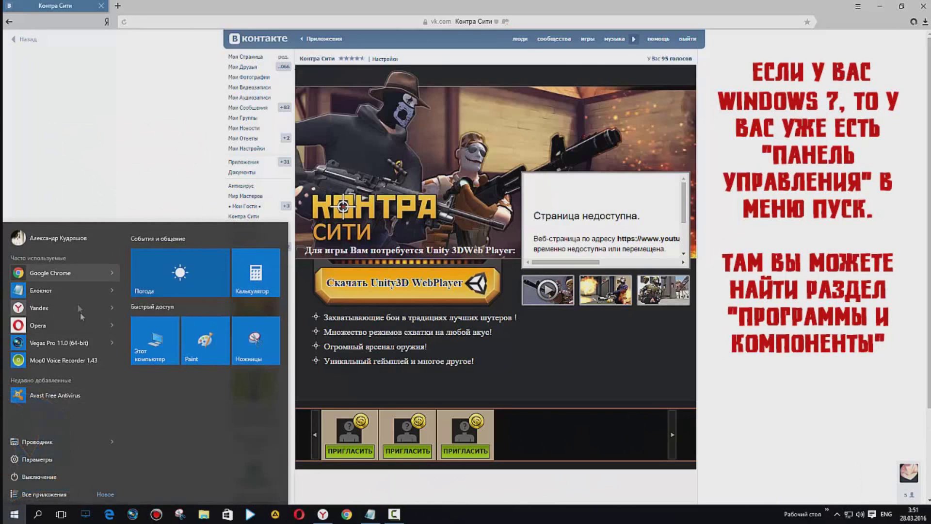
click(13, 517)
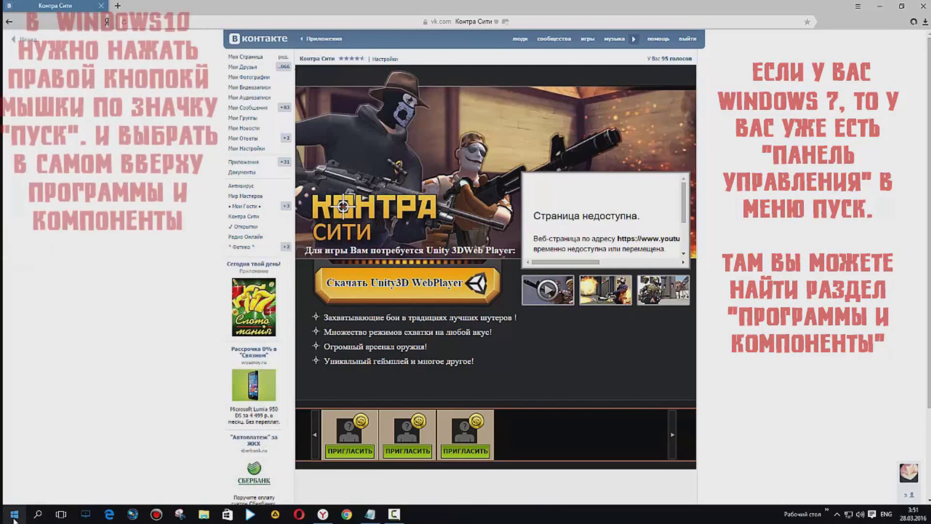
right_click(14, 517)
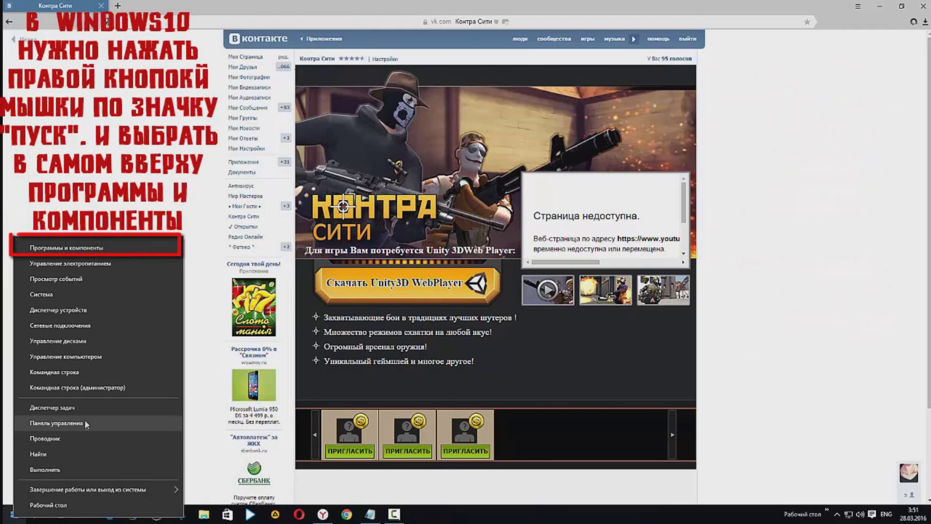
click(89, 250)
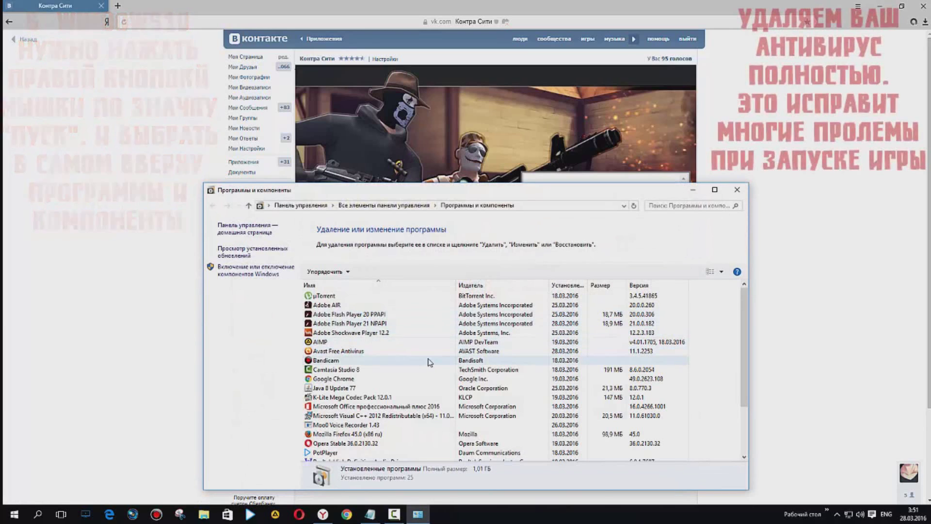
click(369, 353)
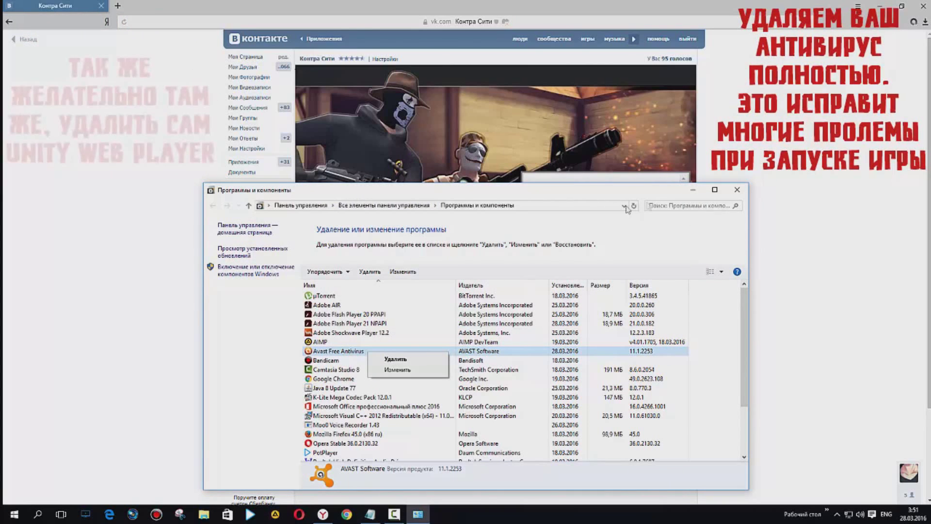
click(740, 194)
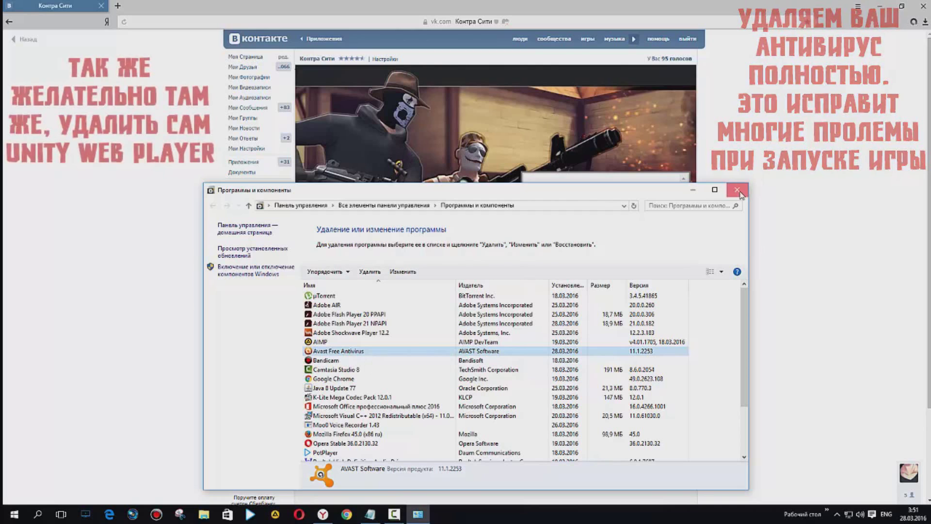
click(738, 190)
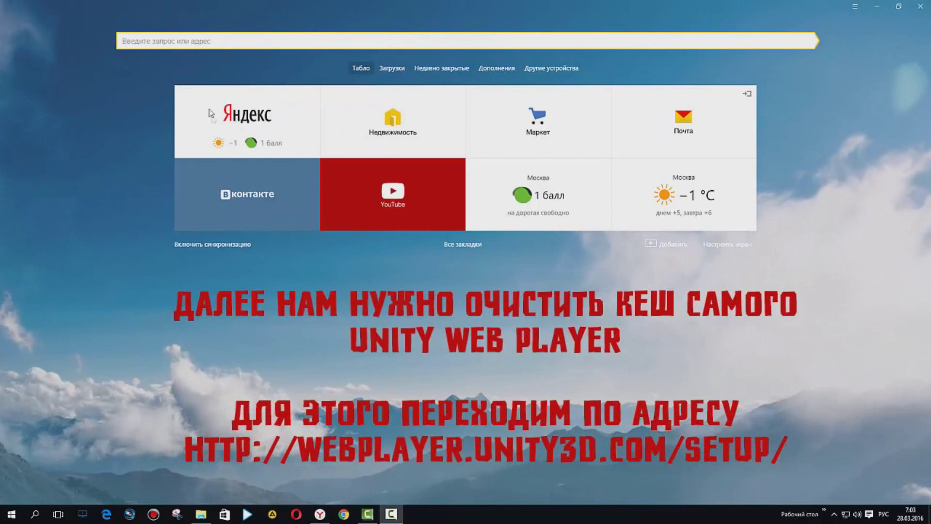
click(200, 41)
right_click(199, 41)
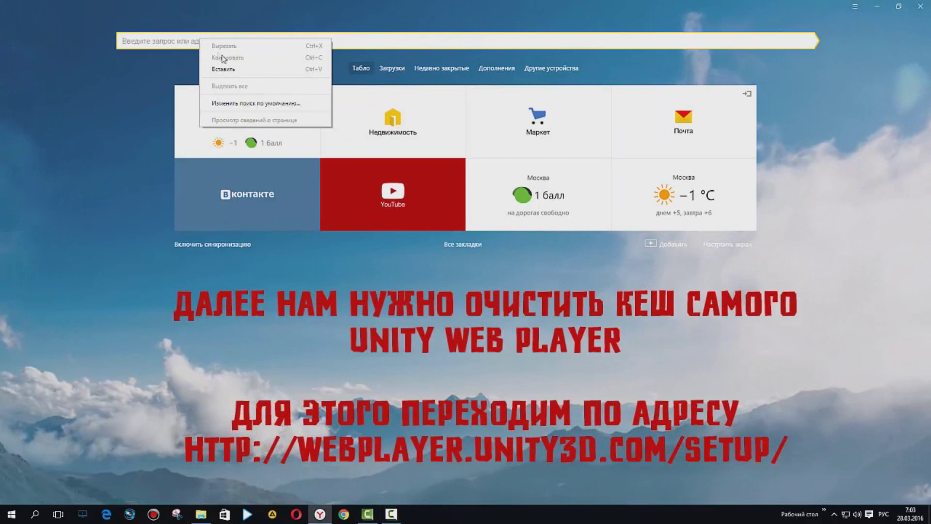
click(234, 72)
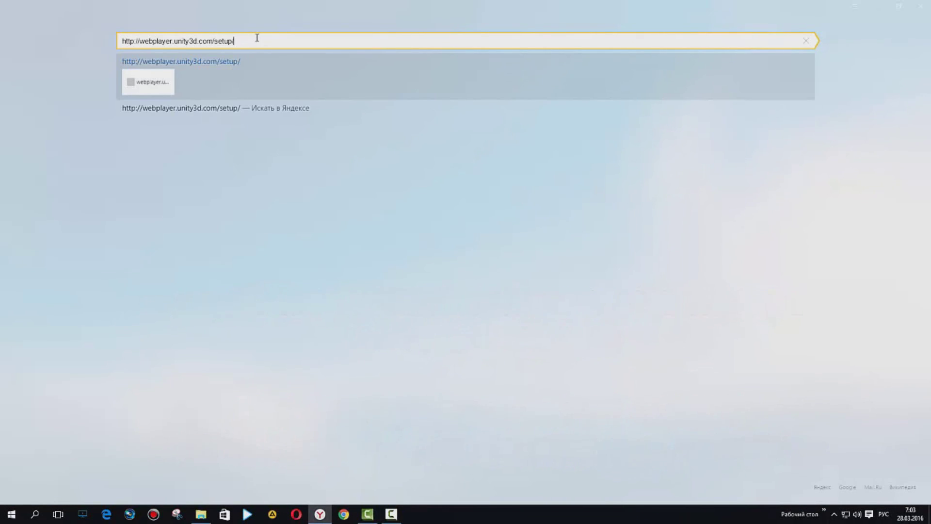
key(Return)
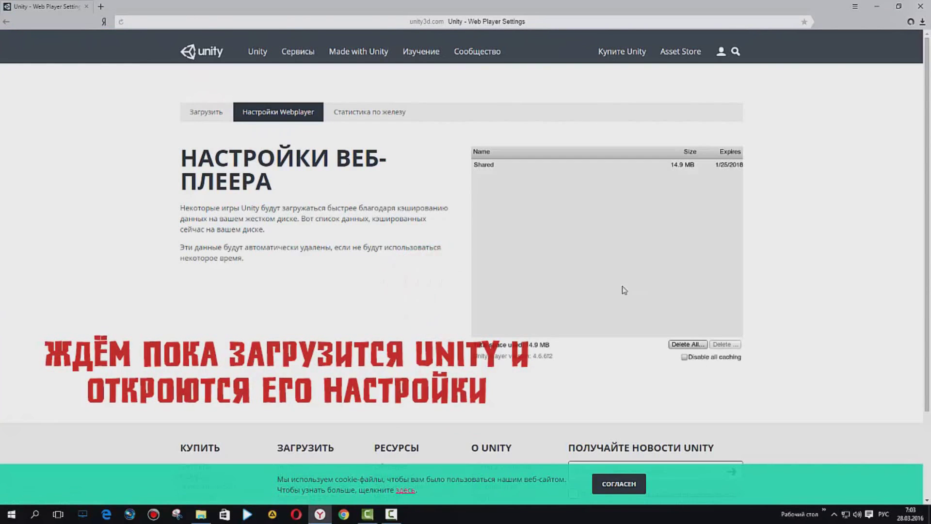
Delete all cached Unity Web Player data, removing the 14.9 MB Shared entry
click(688, 345)
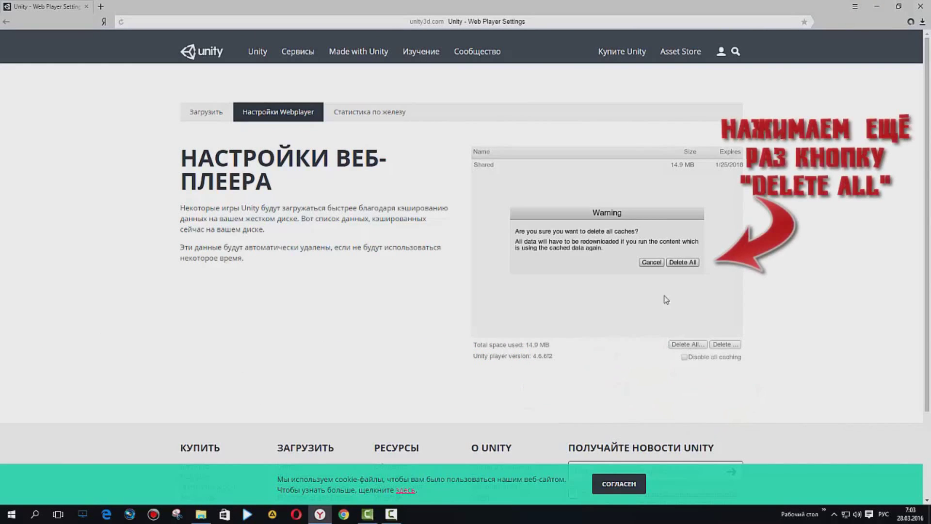
click(683, 263)
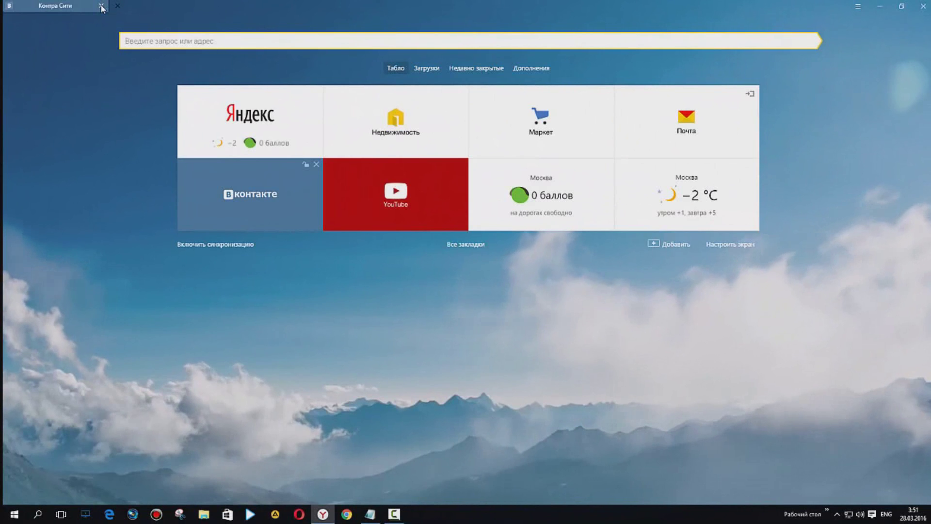
Close the Контра Сити tab and open History from the browser menu
click(101, 6)
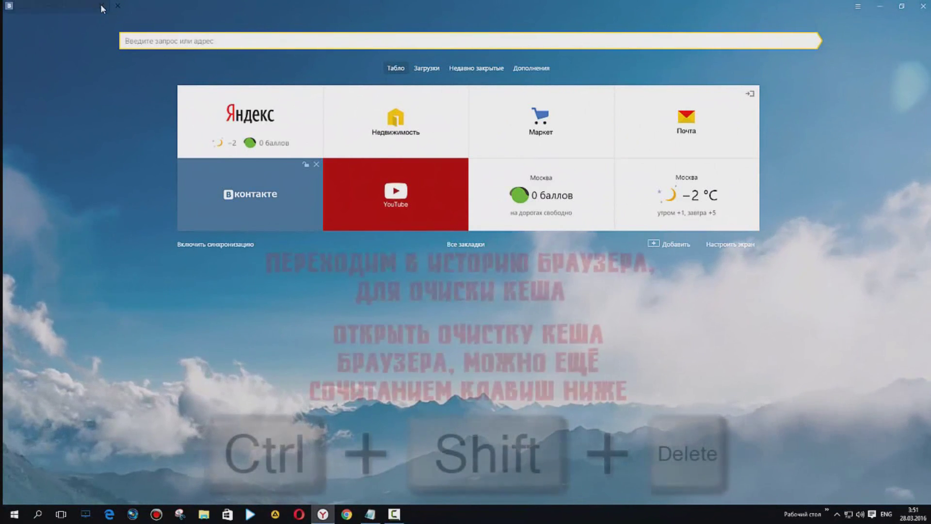
click(858, 6)
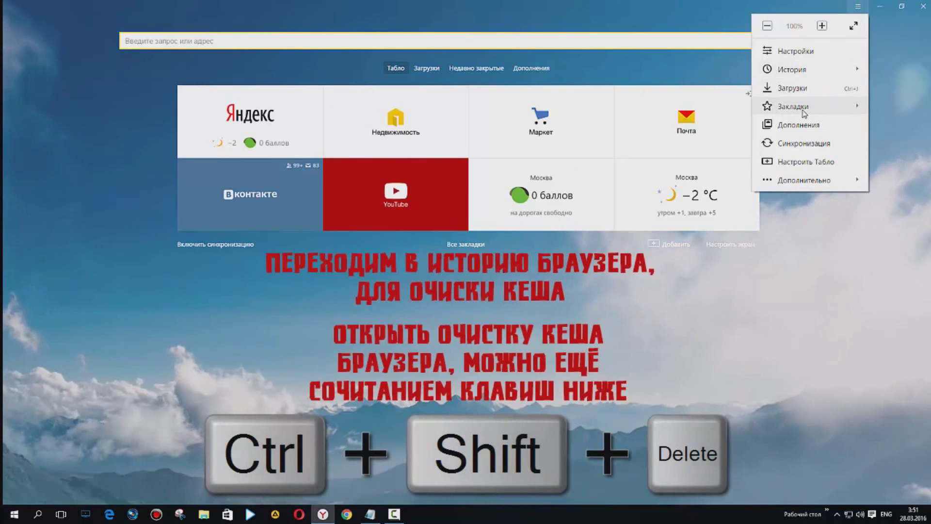
mouse_move(793, 68)
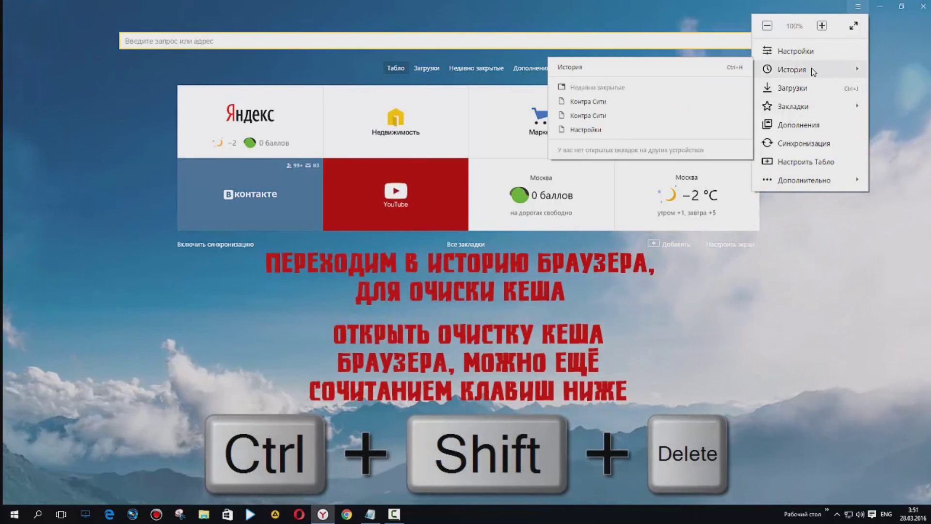
click(643, 68)
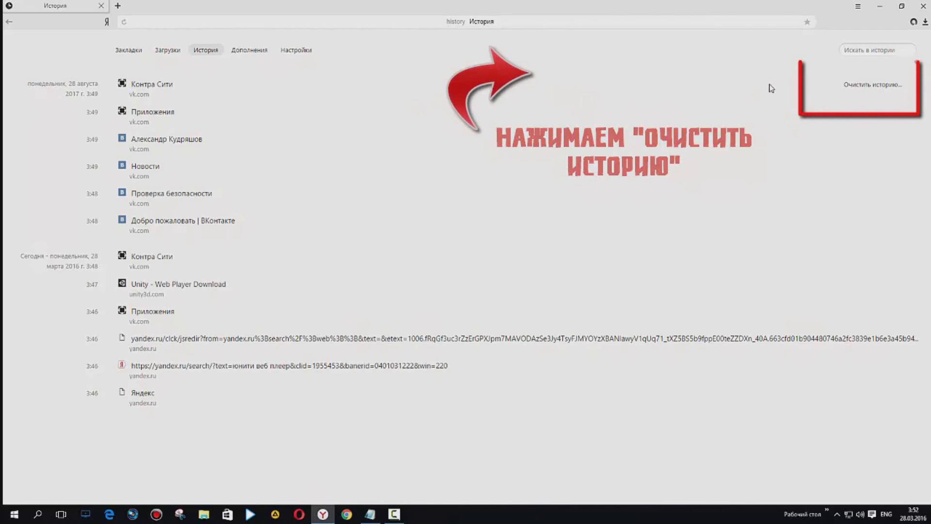
Clear history, cookies, cache and passwords for all time, then open a new tab
click(858, 87)
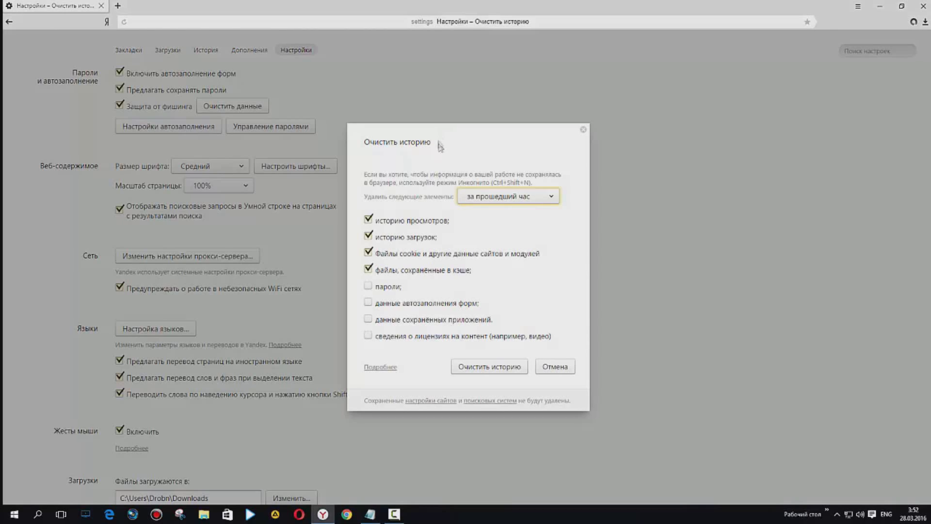
click(521, 201)
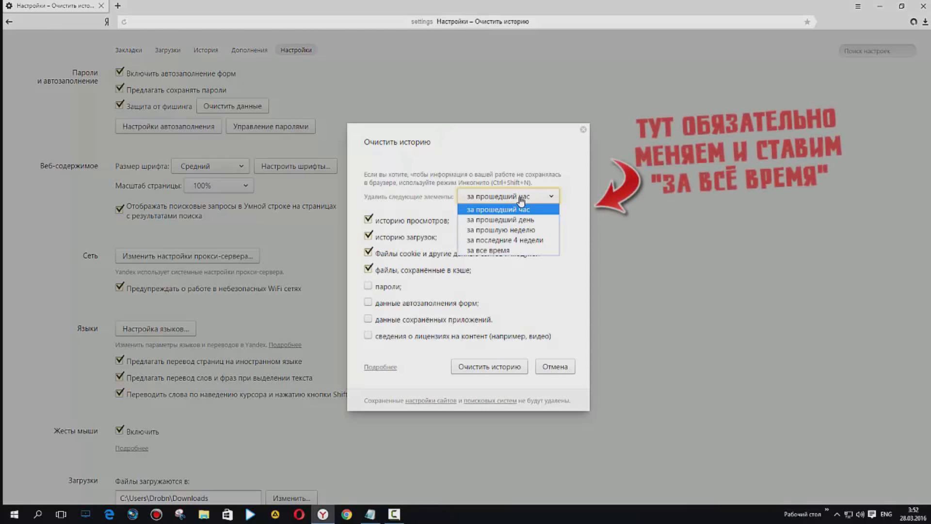
click(508, 251)
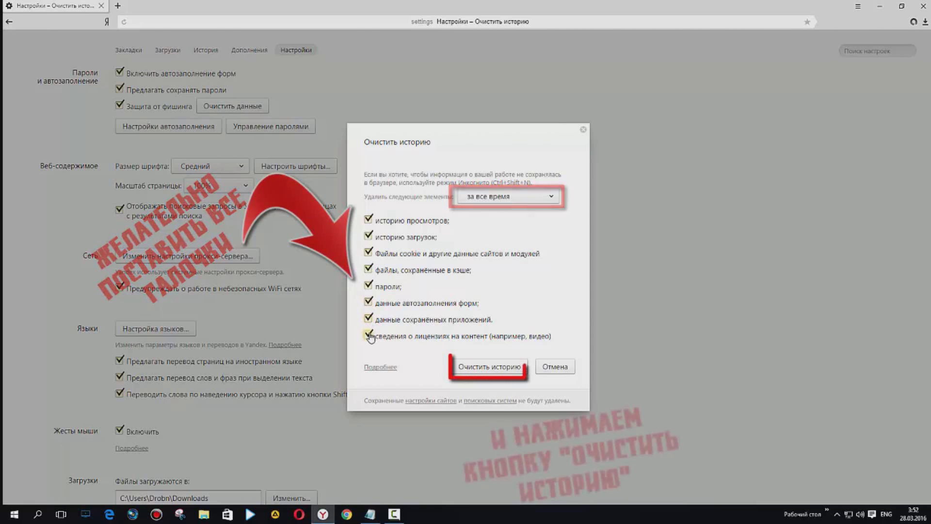
click(491, 371)
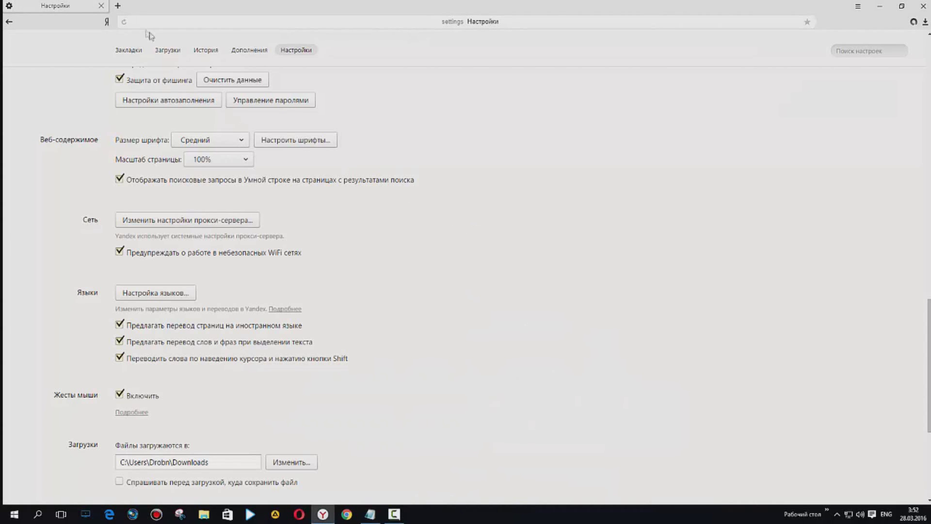
click(118, 7)
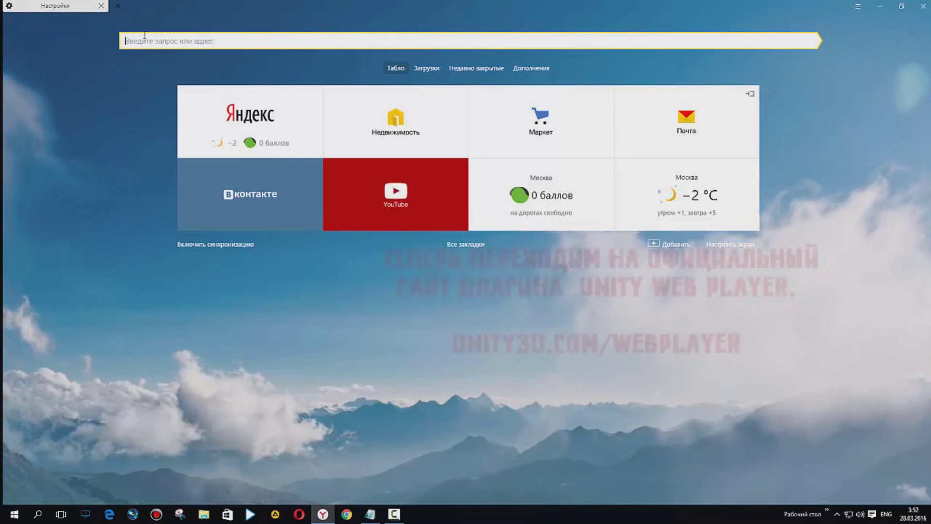
Search for 'юнити веб плеер' from the address bar using the Russian keyboard layout
text(.y)
key(BackSpace)
key(BackSpace)
key(alt+shift)
text(ю)
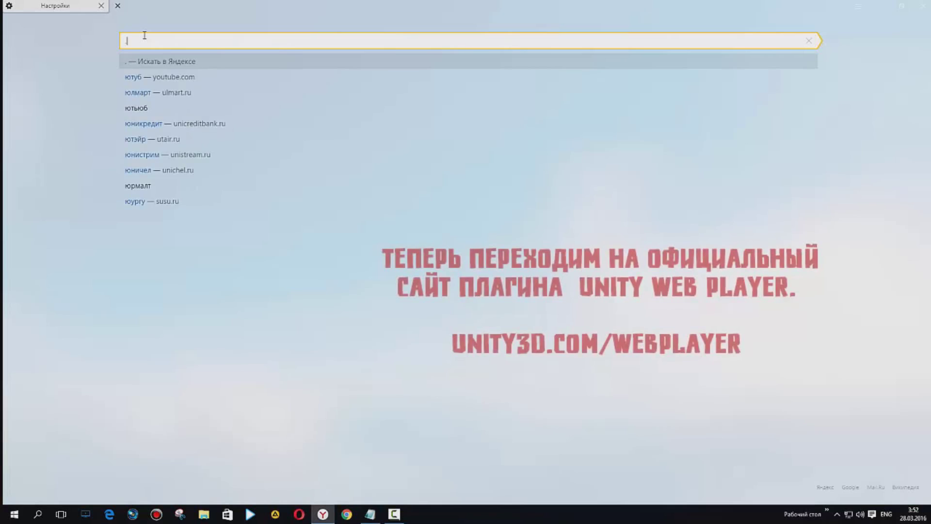
text(нити веб плеер)
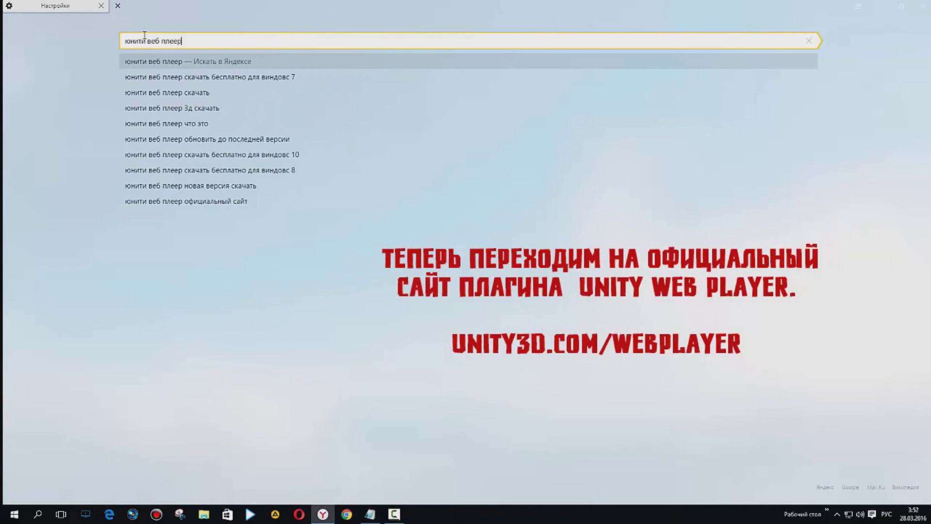
key(Return)
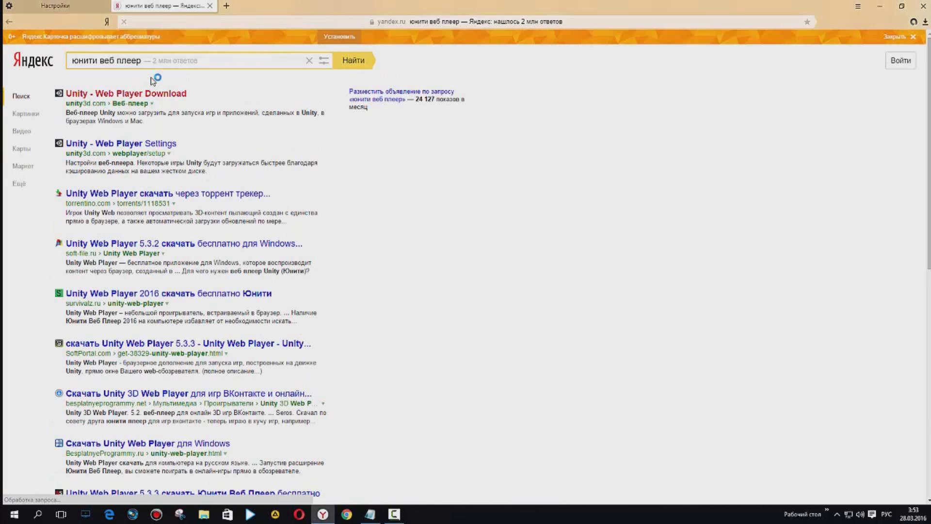
Download UnityWebPlayer (3).exe from the Unity Web Player page and run it from downloads
click(148, 94)
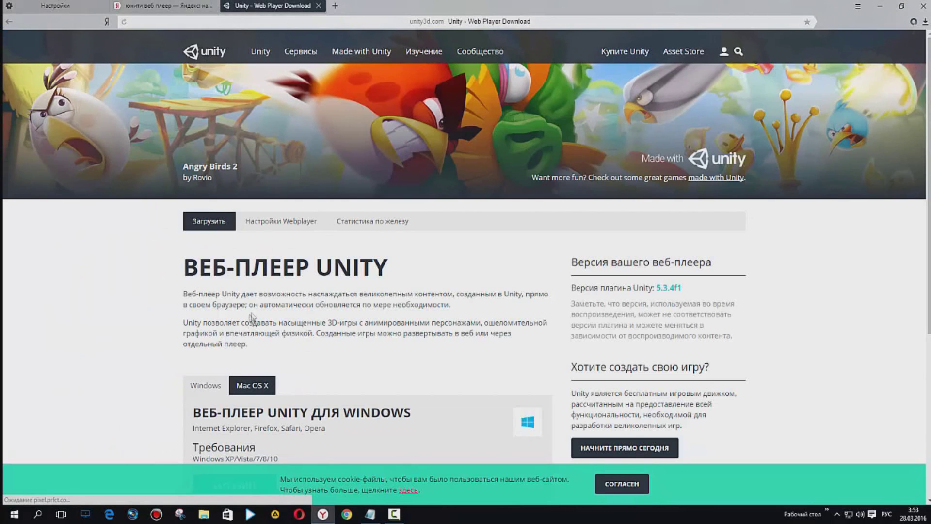
scroll(271, 384, down, 3)
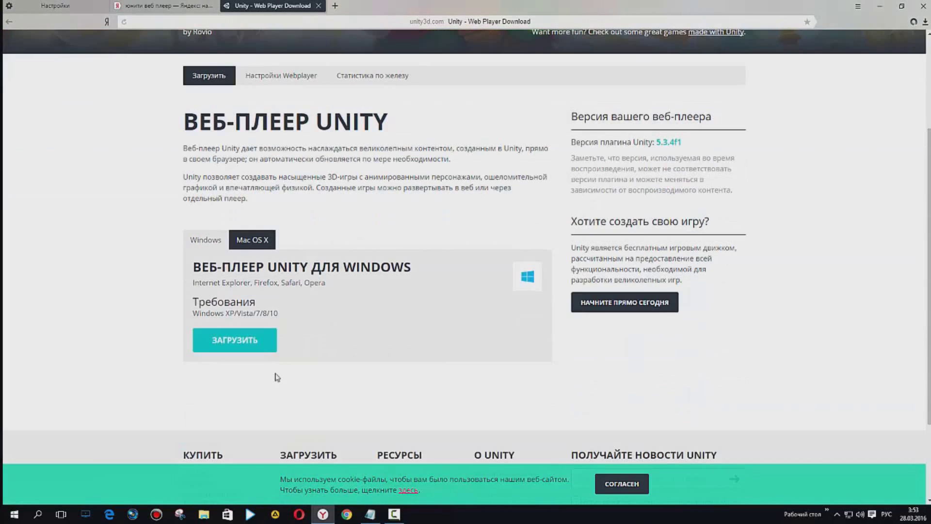
click(248, 341)
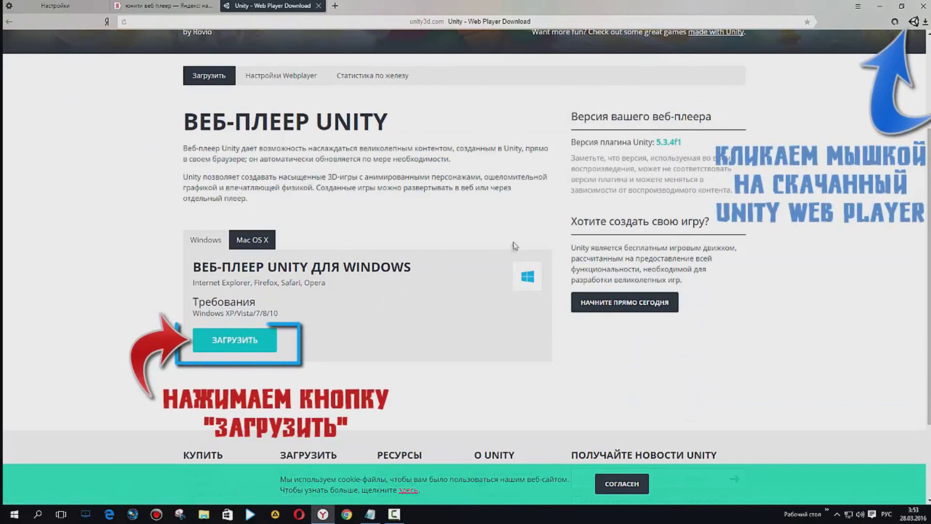
click(915, 22)
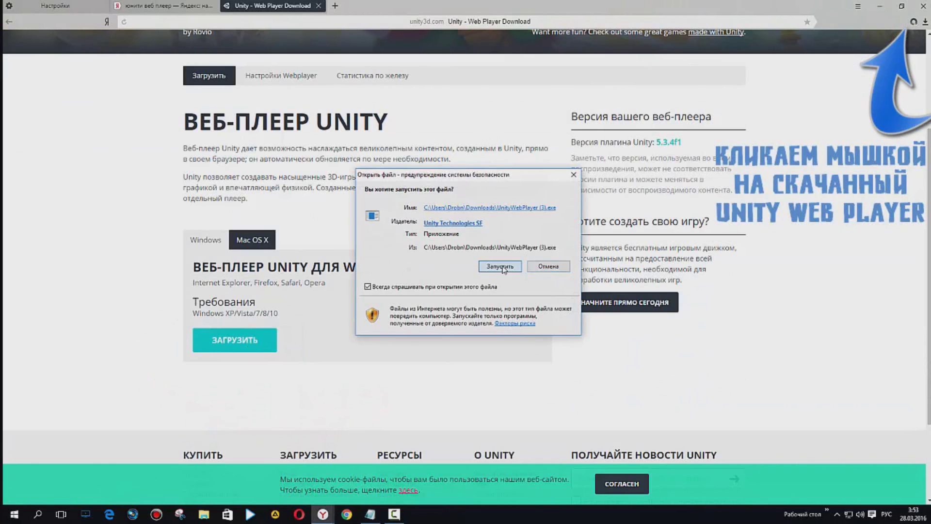
Install the Unity Web Player plugin, closing Yandex Browser so setup can finish, then relaunch the browser
click(503, 267)
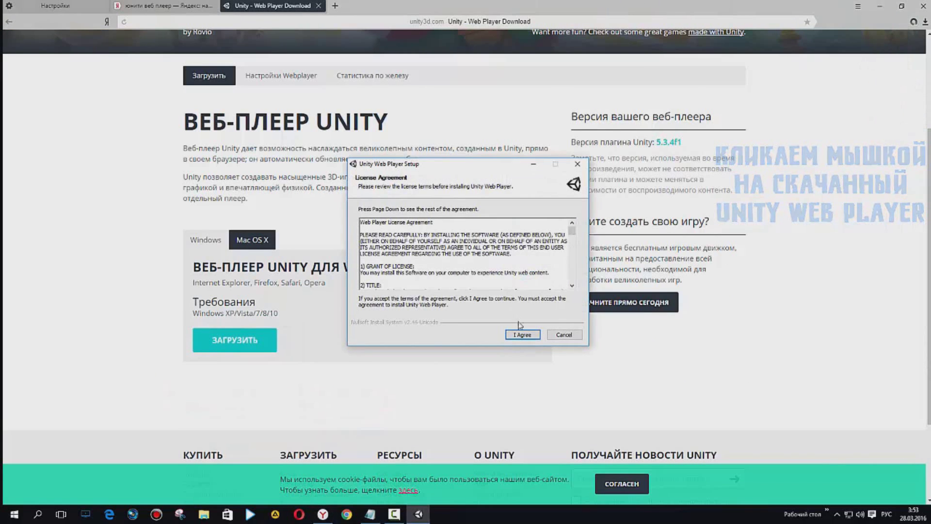
click(522, 334)
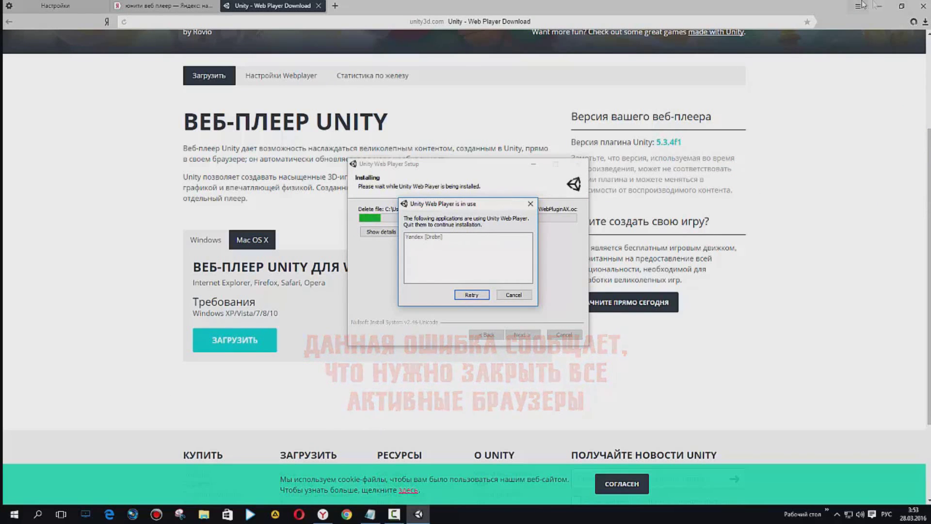
click(923, 5)
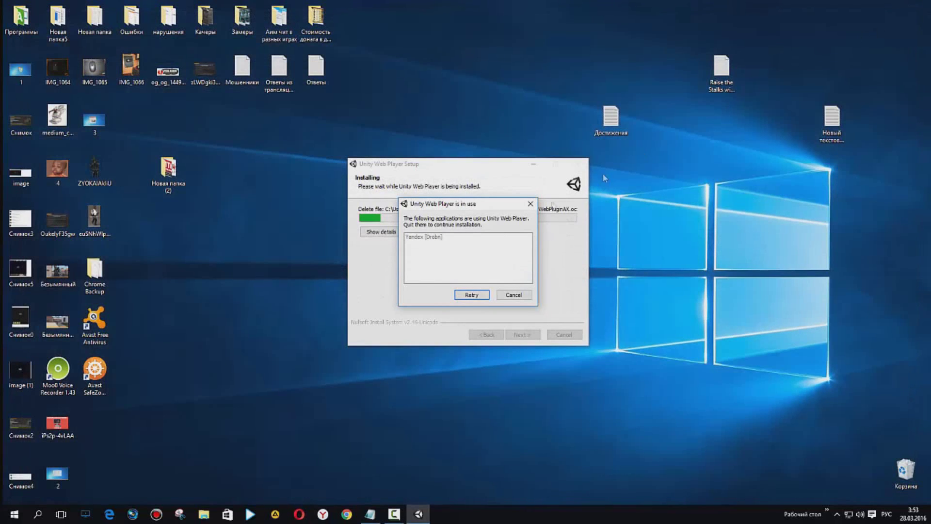
click(472, 296)
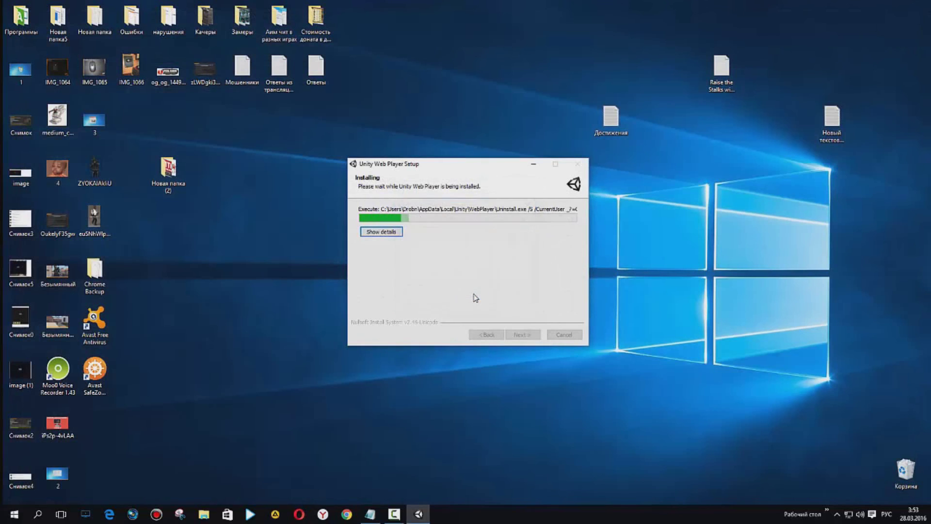
click(507, 331)
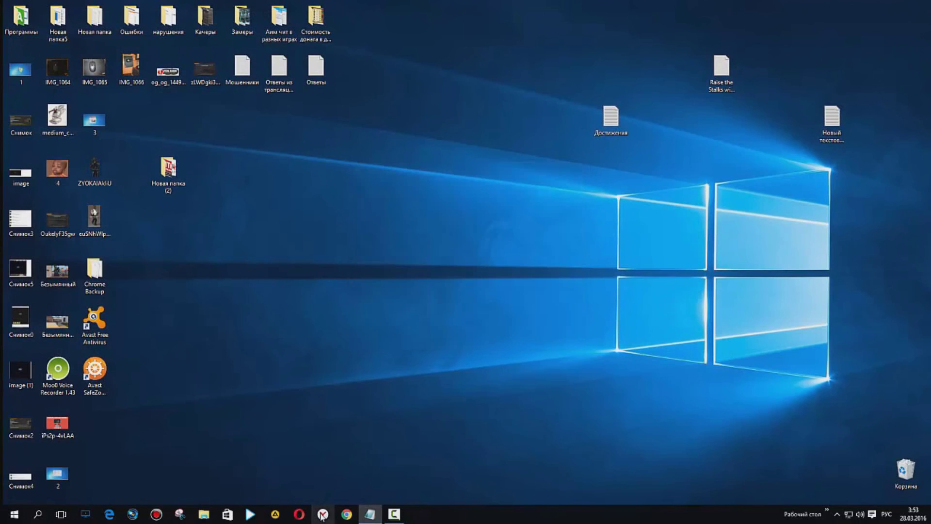
click(322, 514)
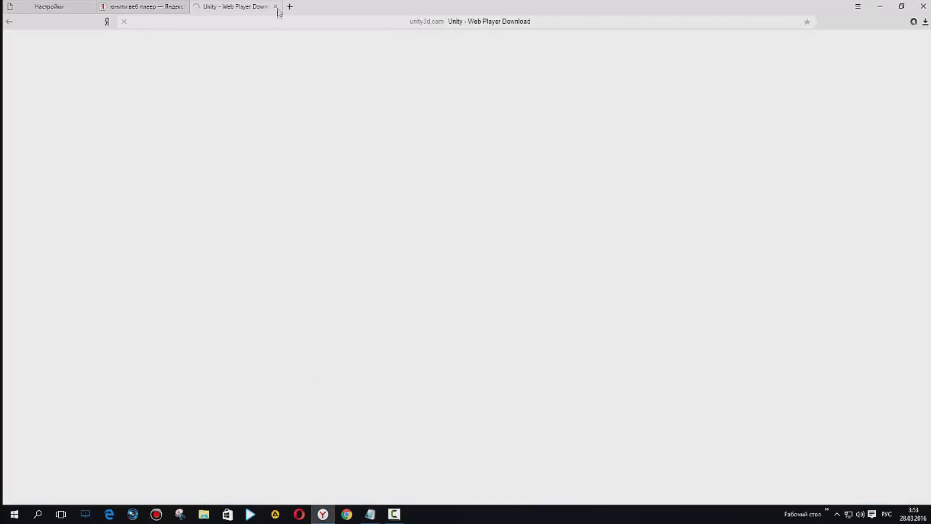
Close the Unity Web Player Download and Yandex search result tabs, then open a new blank tab
click(274, 6)
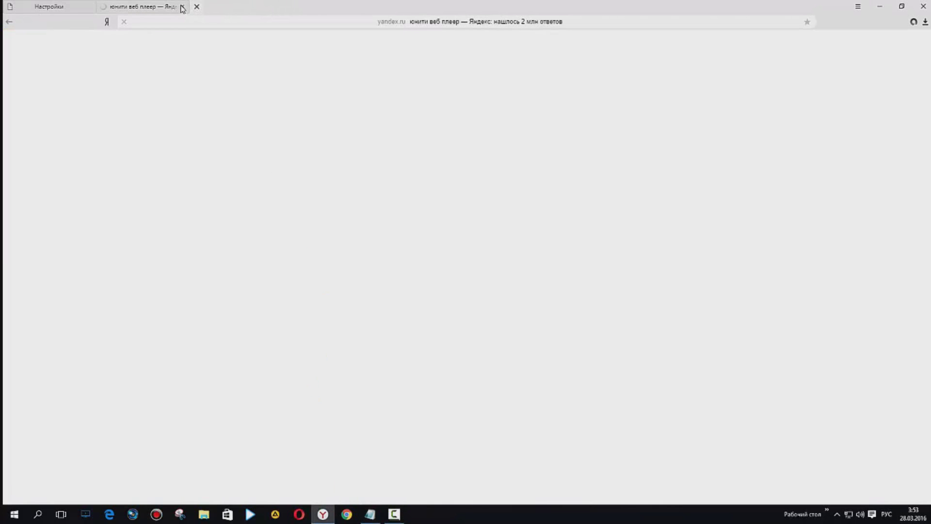
click(182, 7)
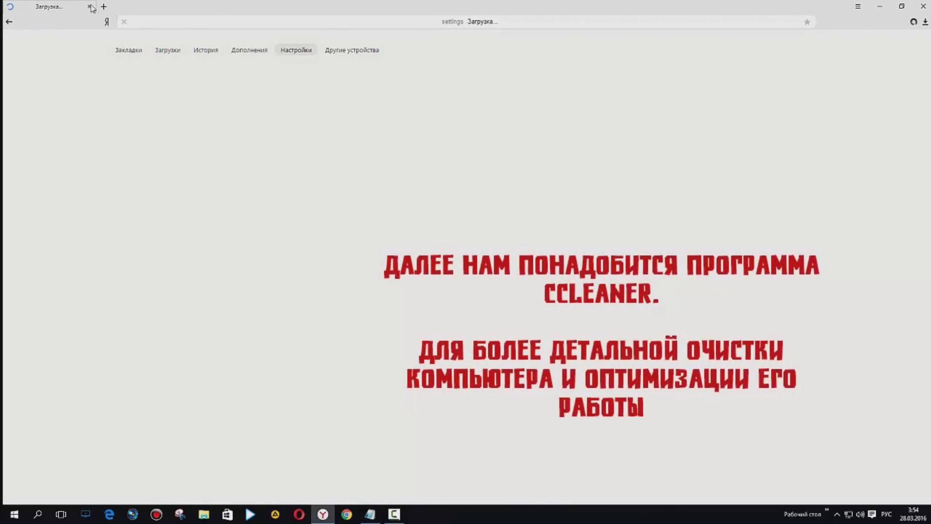
click(105, 7)
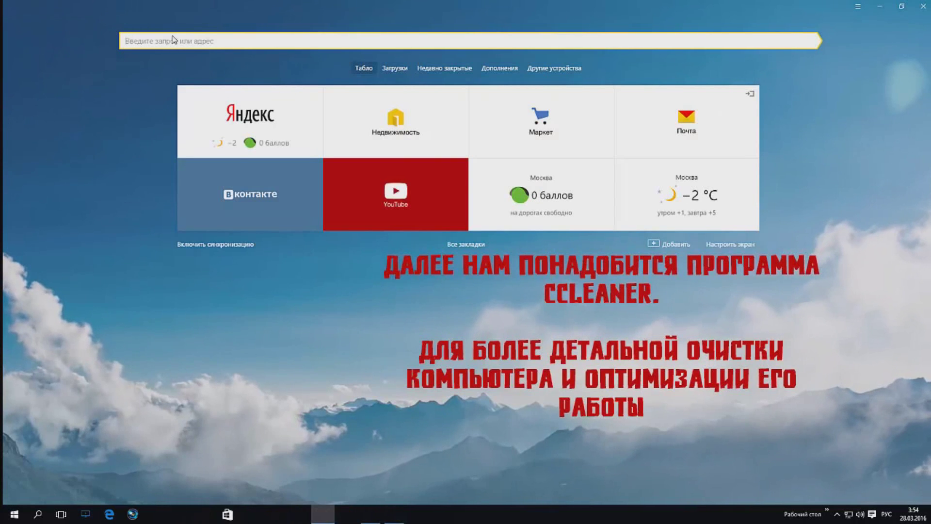
Visit ccleaner.com from the address bar, translate it into Russian, then leave for a fresh start page
text(c)
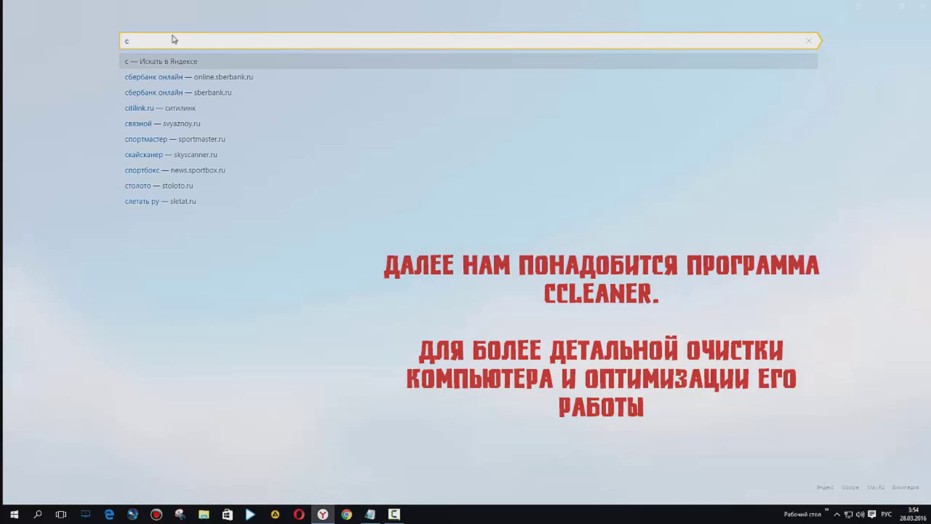
text(c)
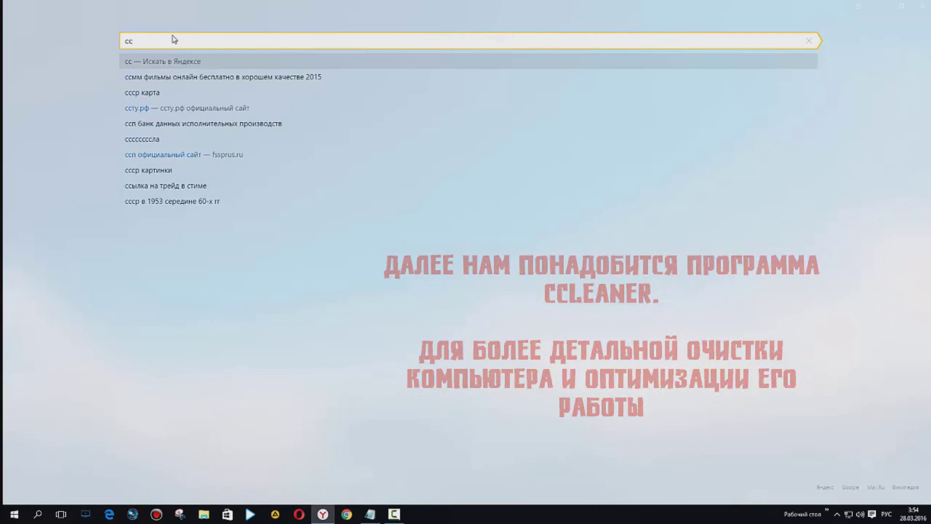
text(д)
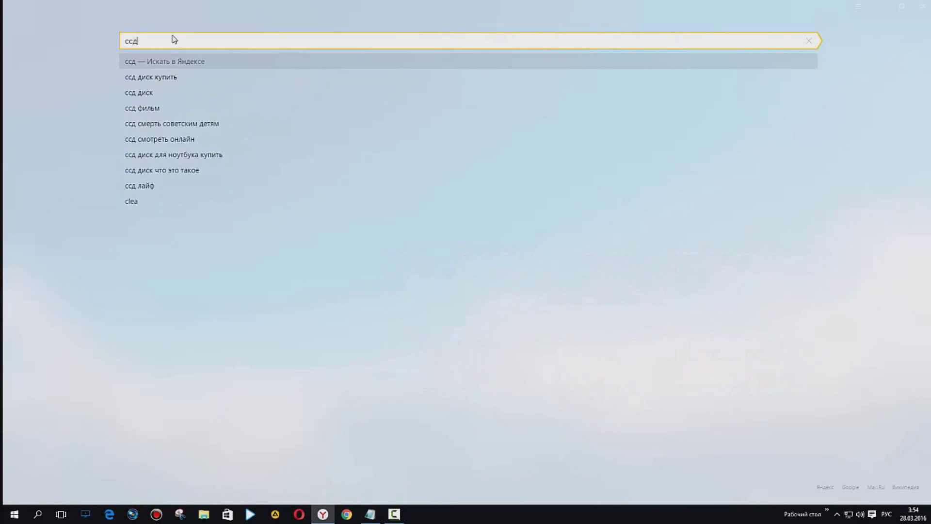
key(BackSpace)
key(BackSpace)
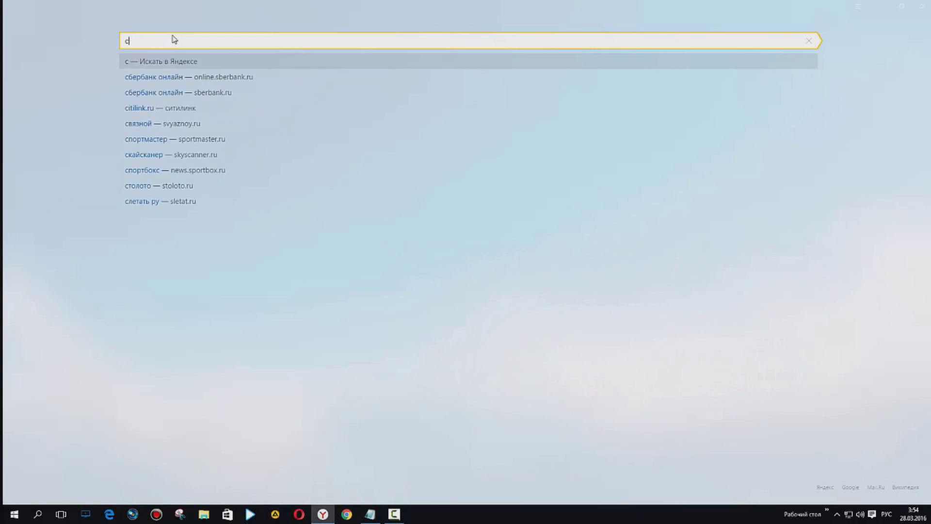
key(BackSpace)
key(alt+shift)
text(cc)
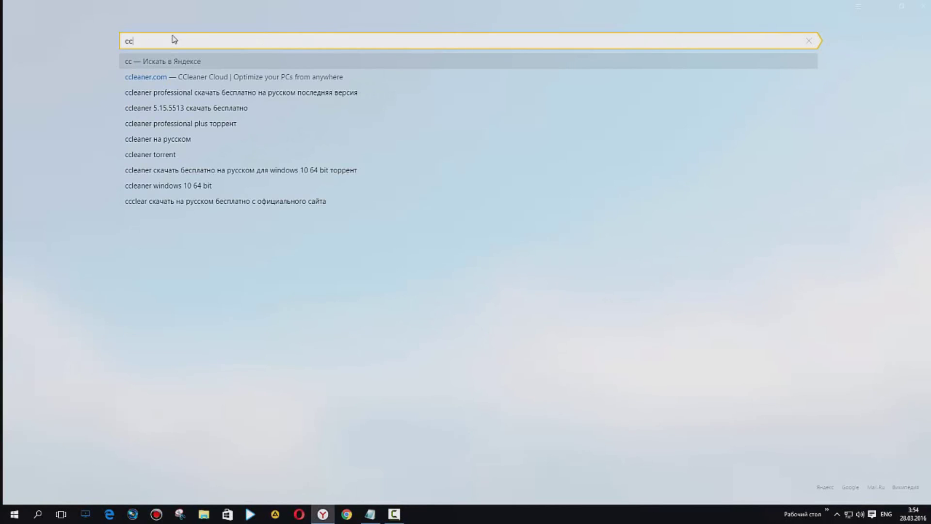
click(192, 76)
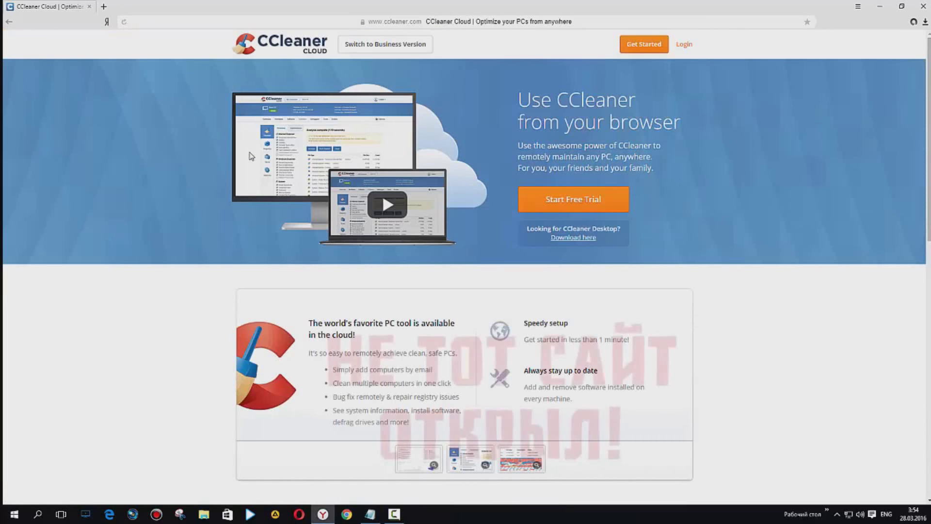
click(830, 22)
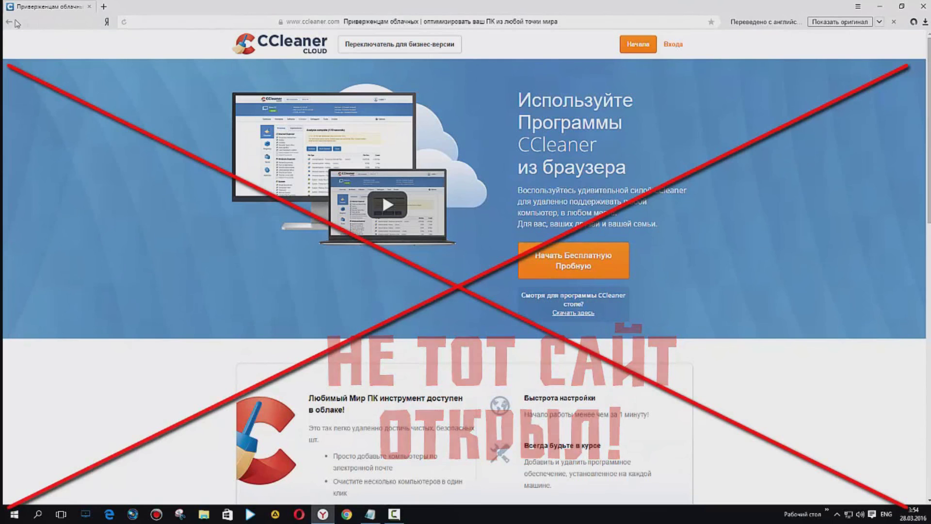
click(104, 8)
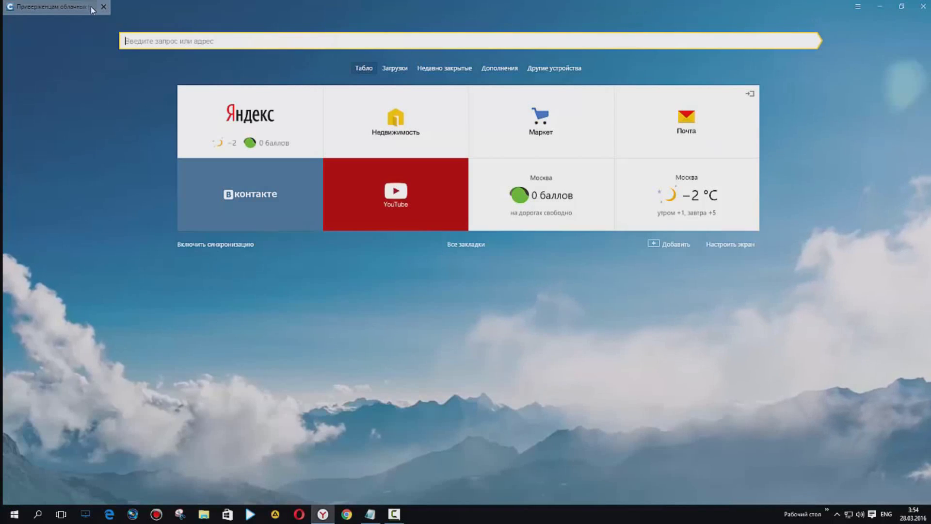
Search Yandex for 'ccleaner' and open the official Piriform CCleaner result
text(c)
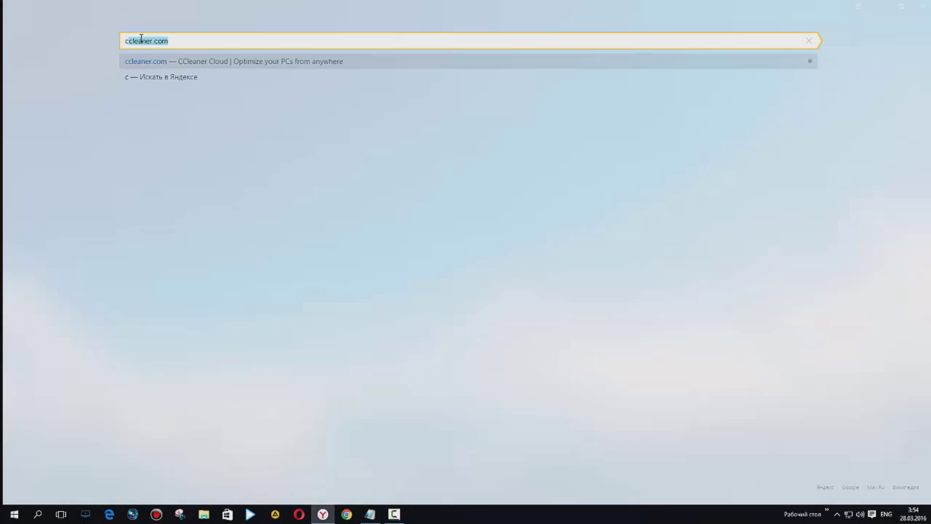
text(c)
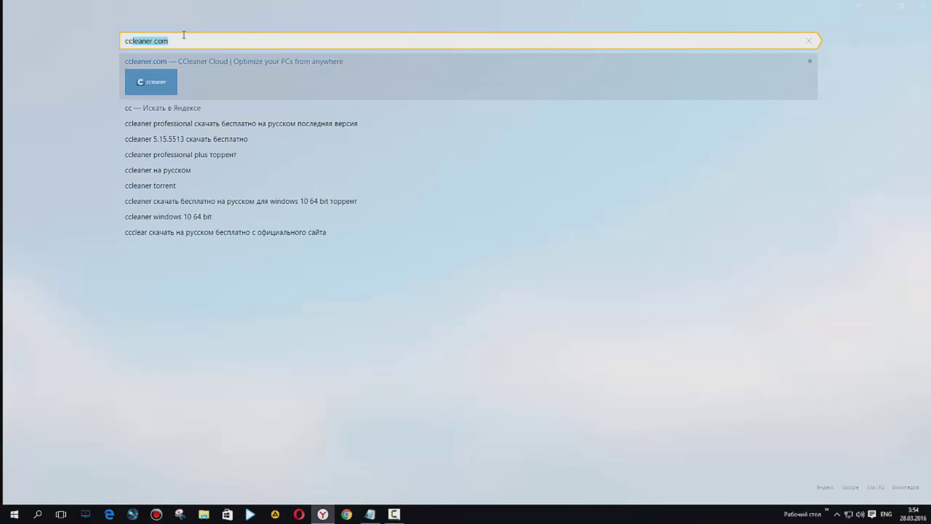
text(le)
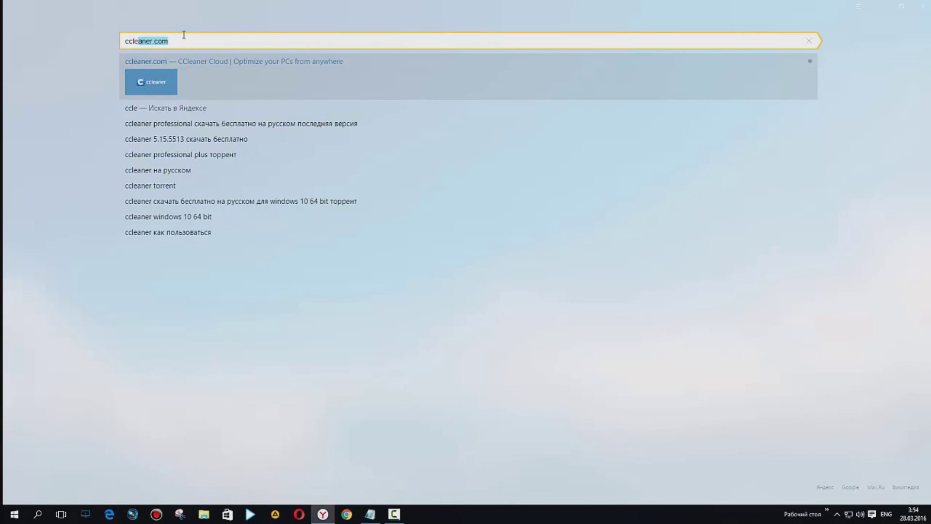
text(n)
text(e)
key(BackSpace)
key(BackSpace)
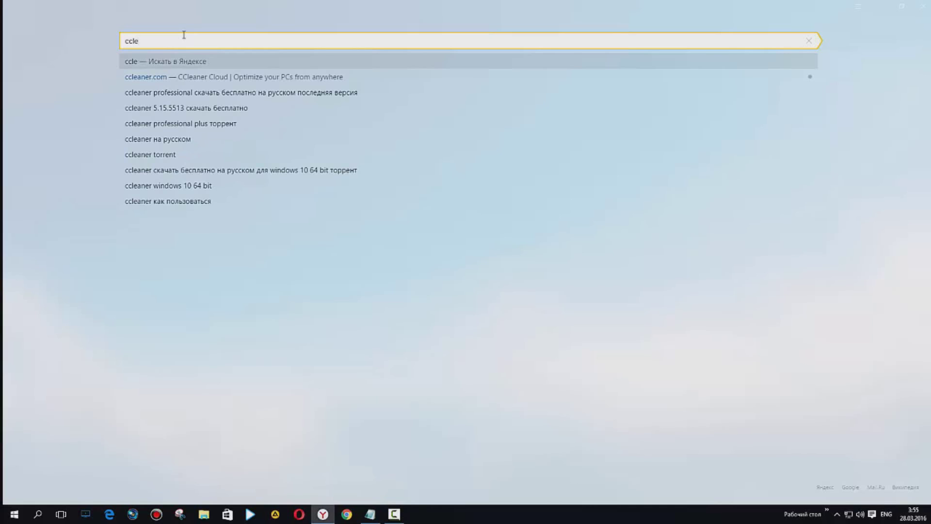
text(a)
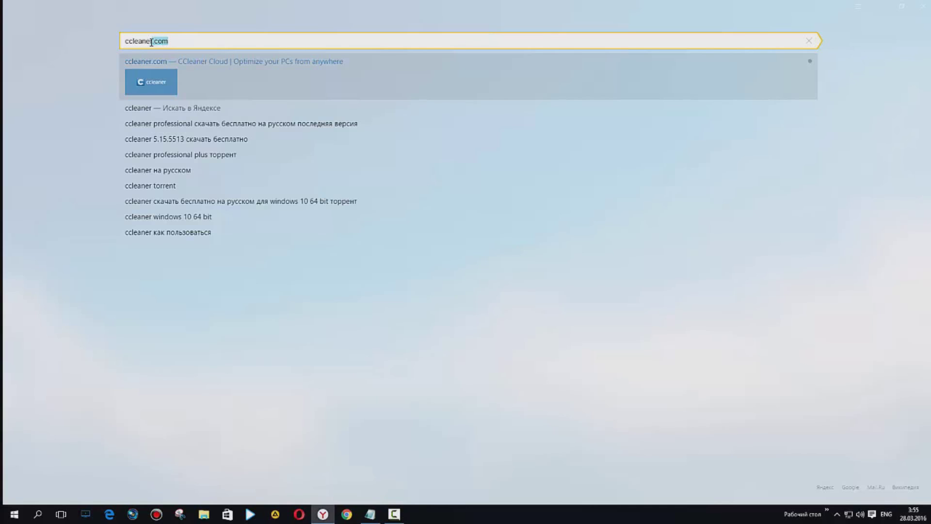
key(BackSpace)
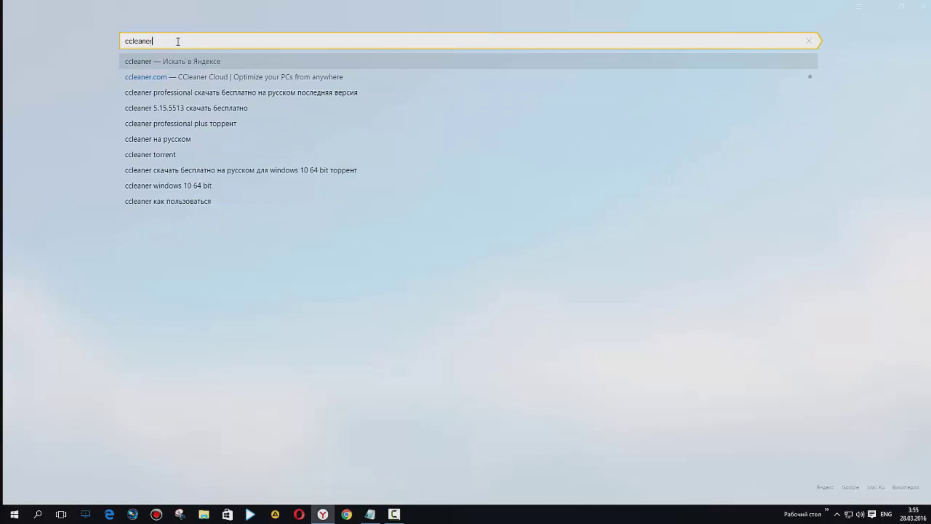
key(Return)
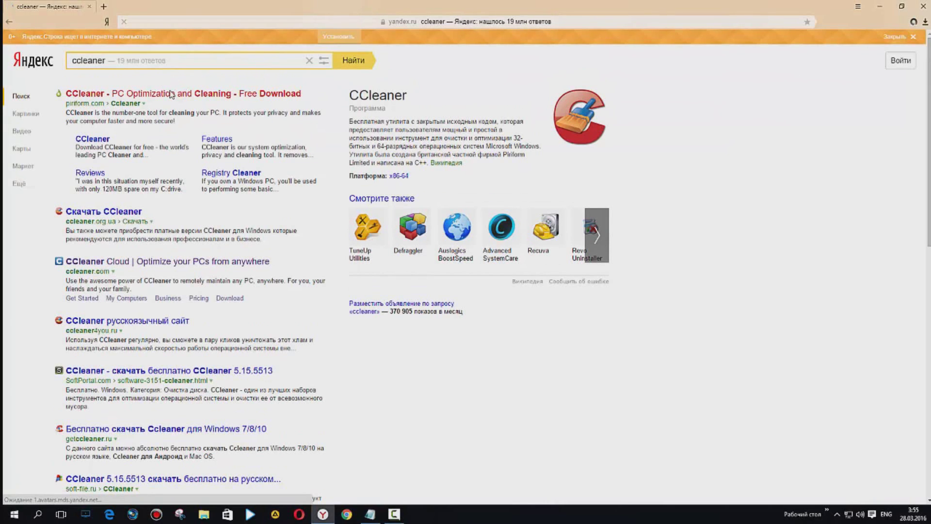
click(171, 94)
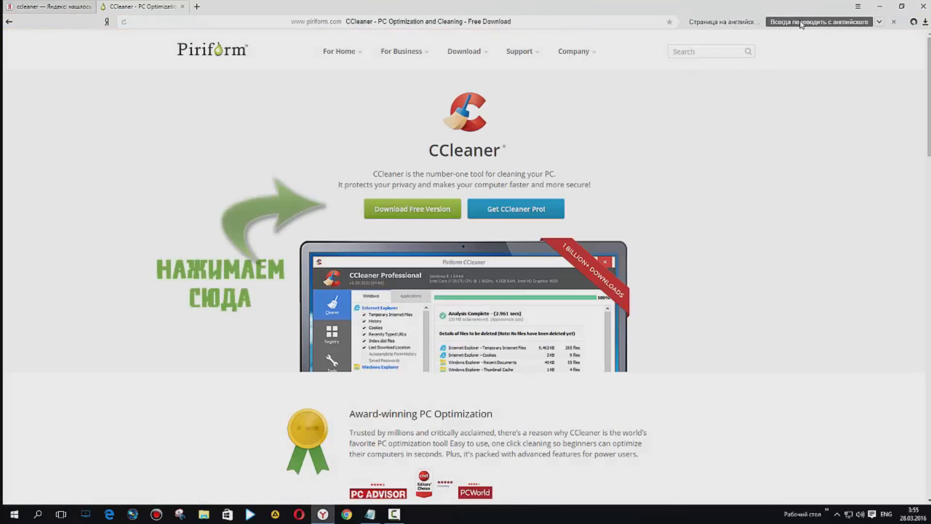
Always translate English pages, choose the free CCleaner version, and download it from Piriform.com
click(801, 23)
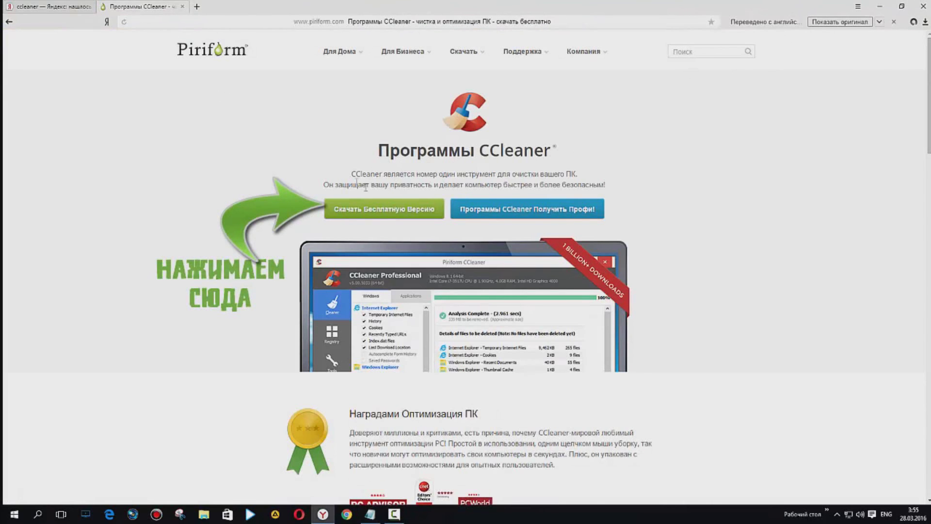
click(375, 213)
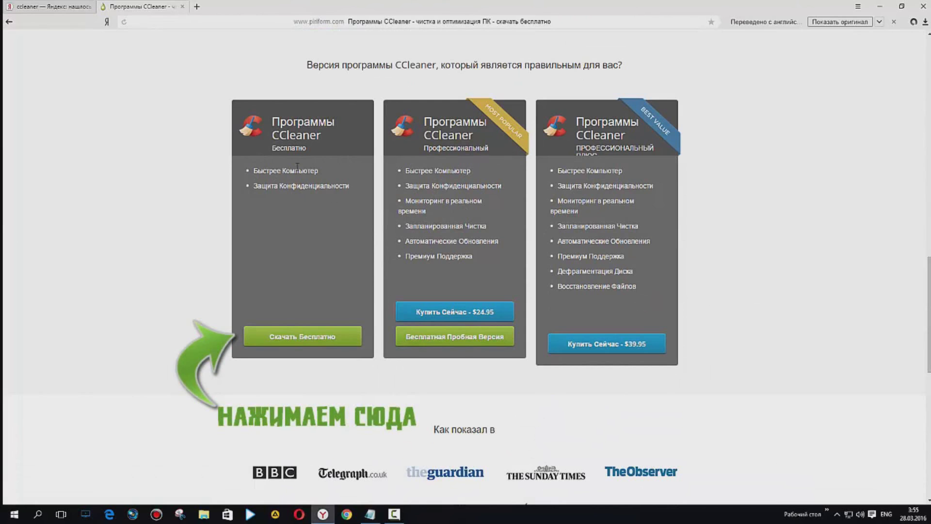
click(302, 339)
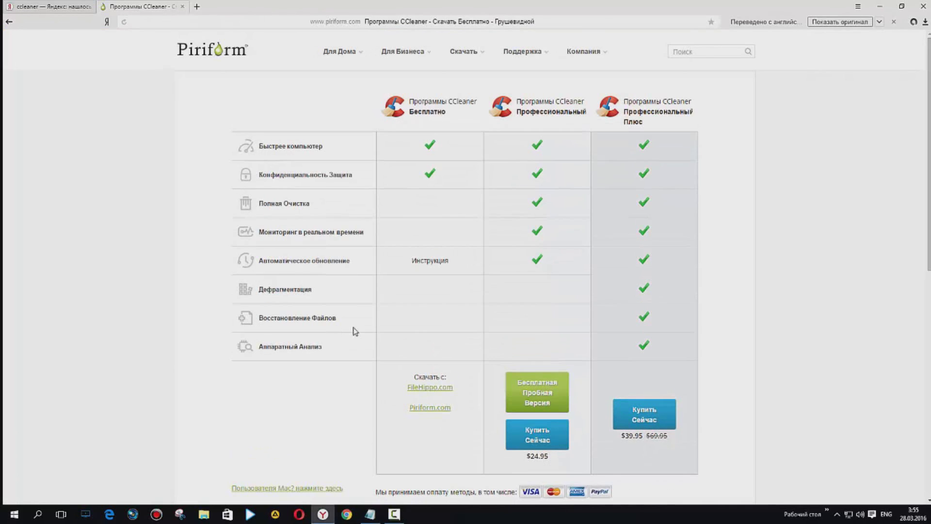
scroll(360, 332, down, 1)
scroll(360, 332, down, 1)
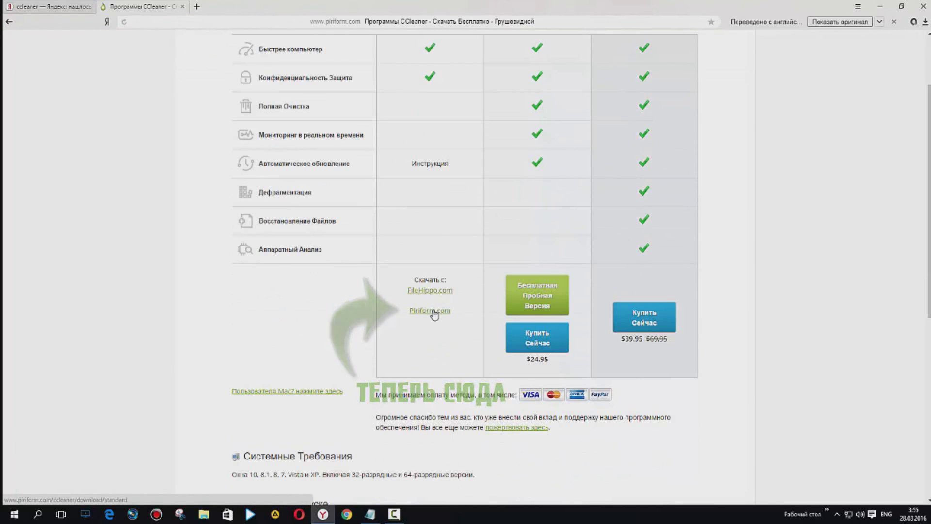
click(430, 311)
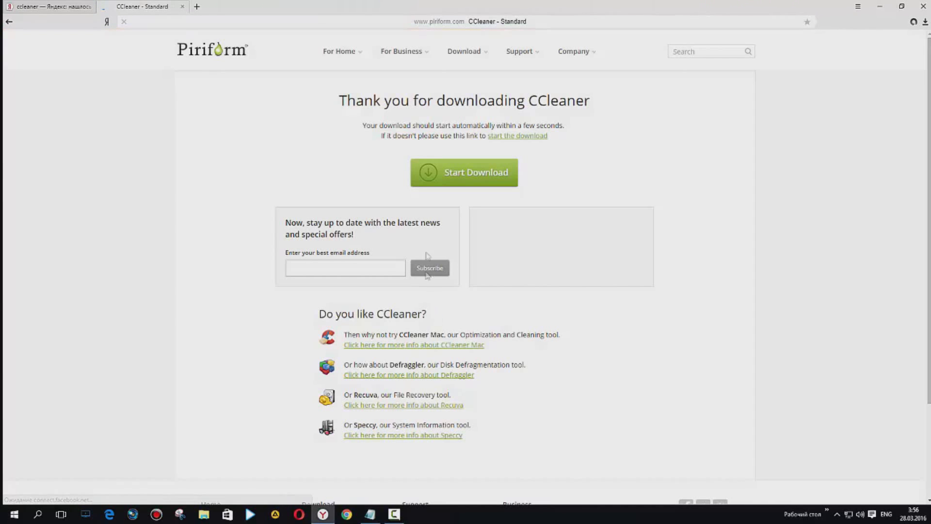
Download and run the CCleaner installer, closing the browser to reveal the setup window
click(467, 179)
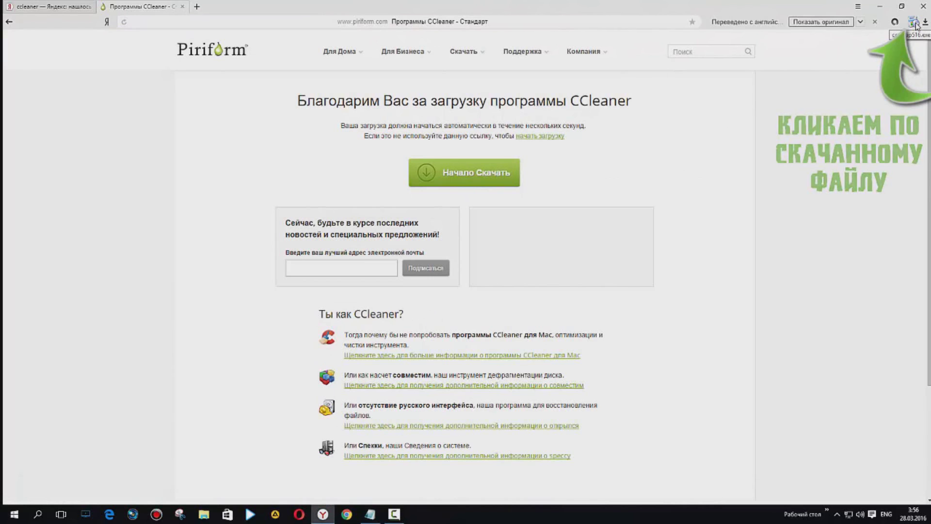
click(915, 24)
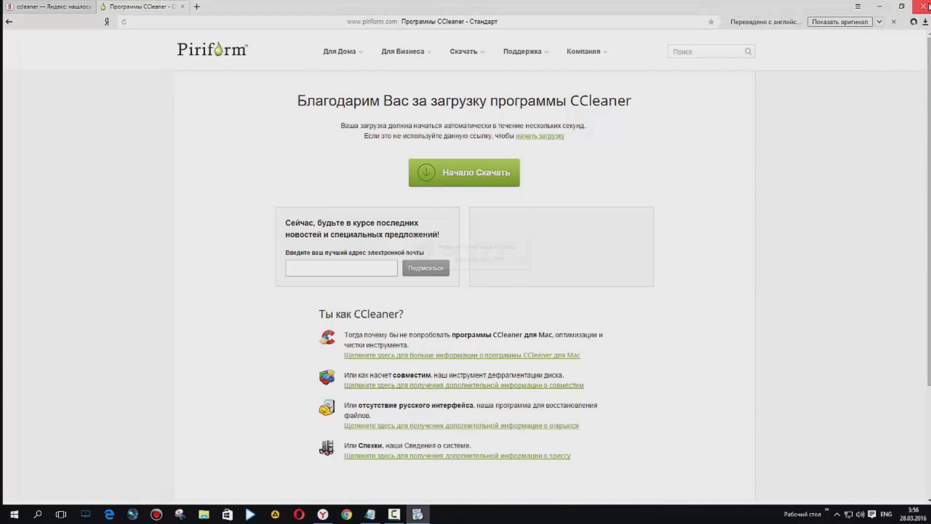
click(924, 6)
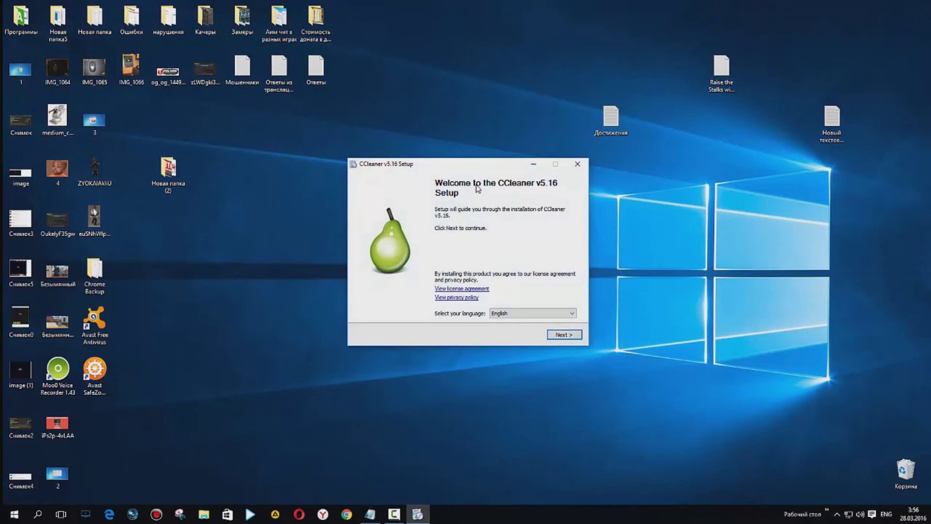
click(514, 314)
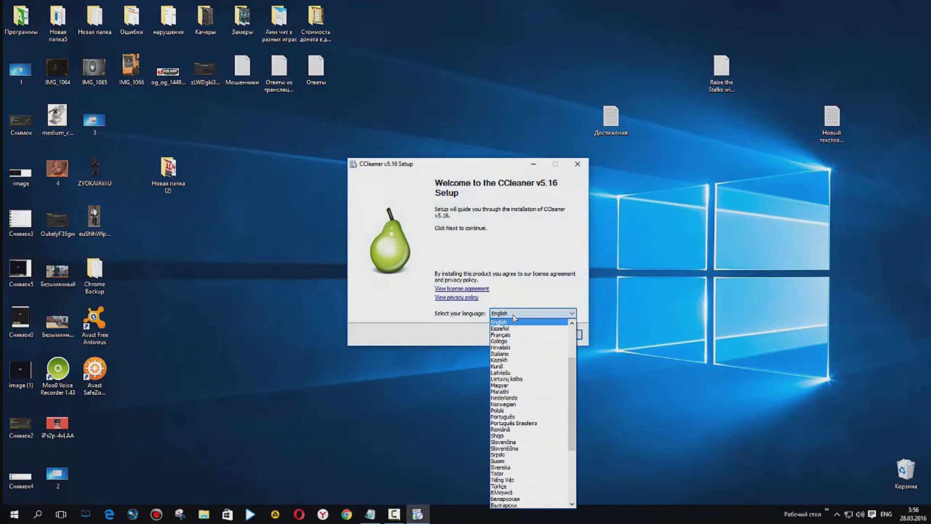
Switch the CCleaner installer language to Русский
scroll(523, 401, down, 3)
scroll(528, 404, down, 3)
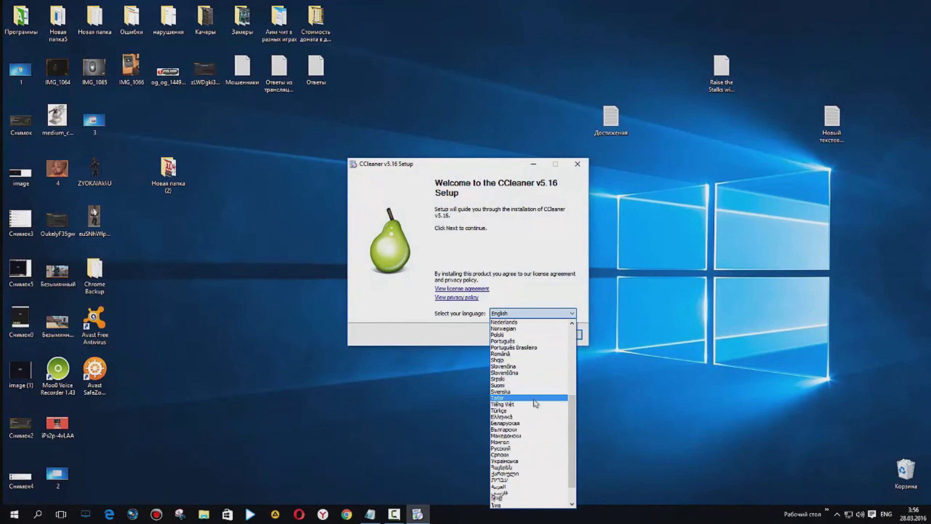
click(511, 450)
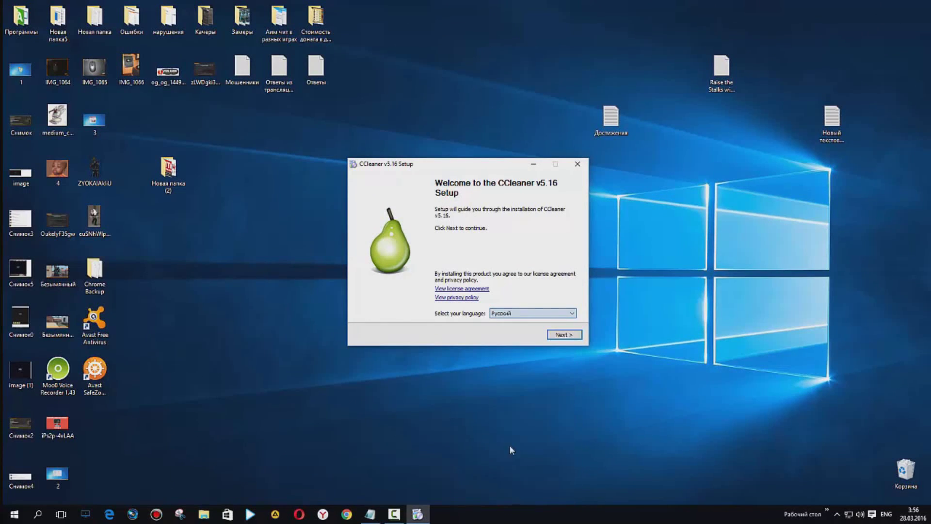
click(565, 334)
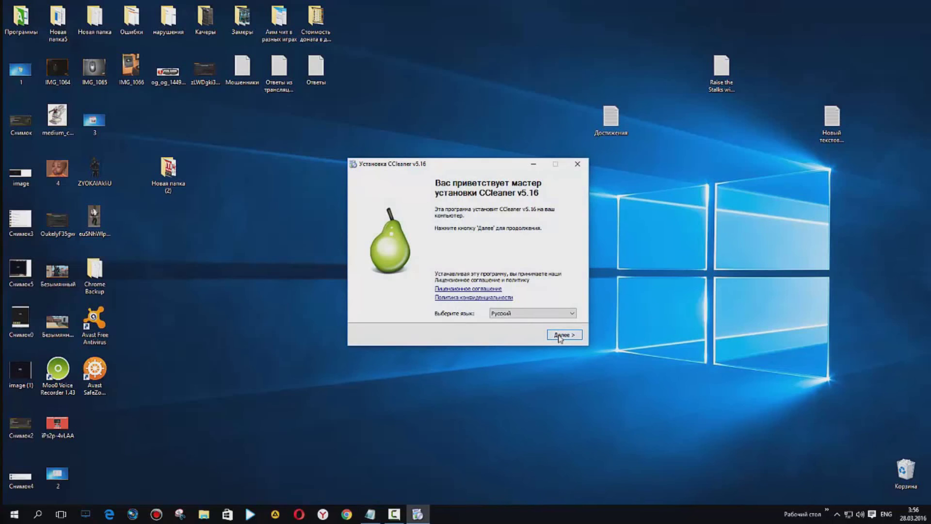
Install CCleaner for all users in the default folder, skip version notes, and launch it
click(559, 335)
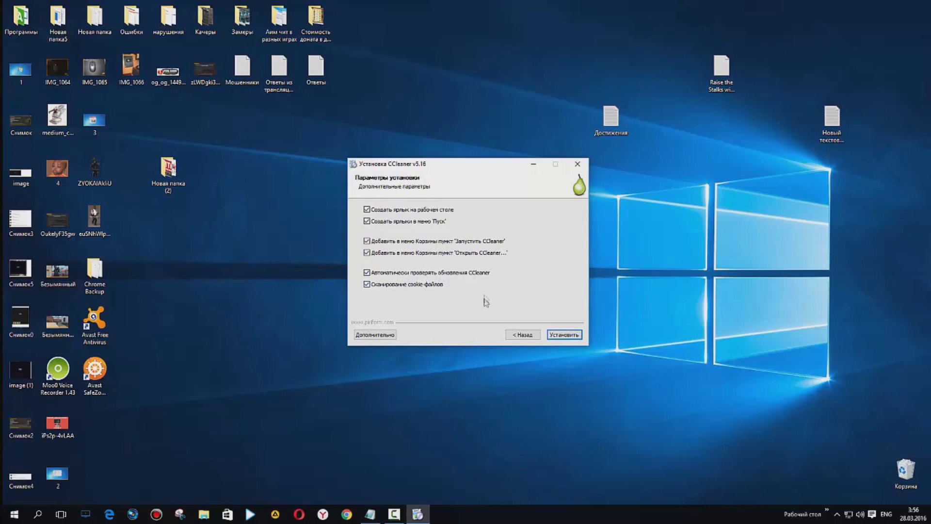
click(386, 335)
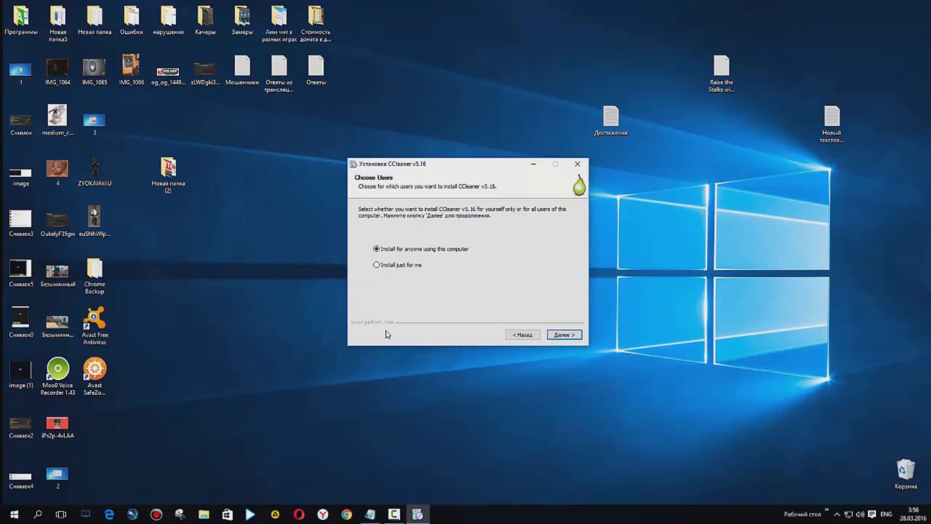
click(565, 335)
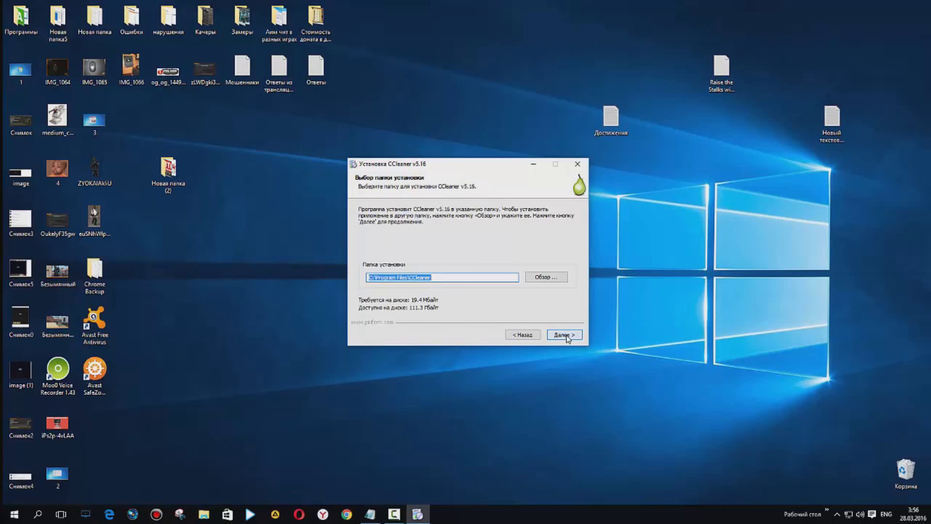
click(565, 335)
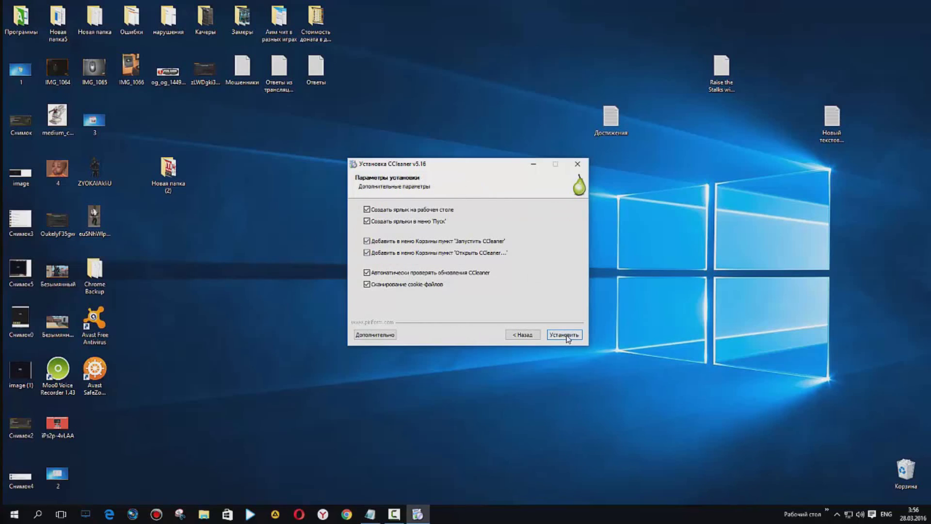
click(563, 336)
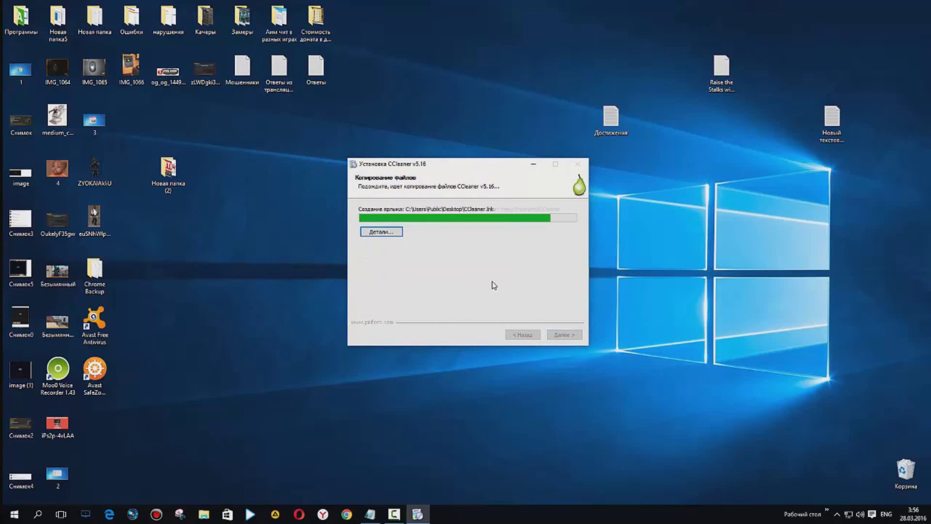
click(447, 259)
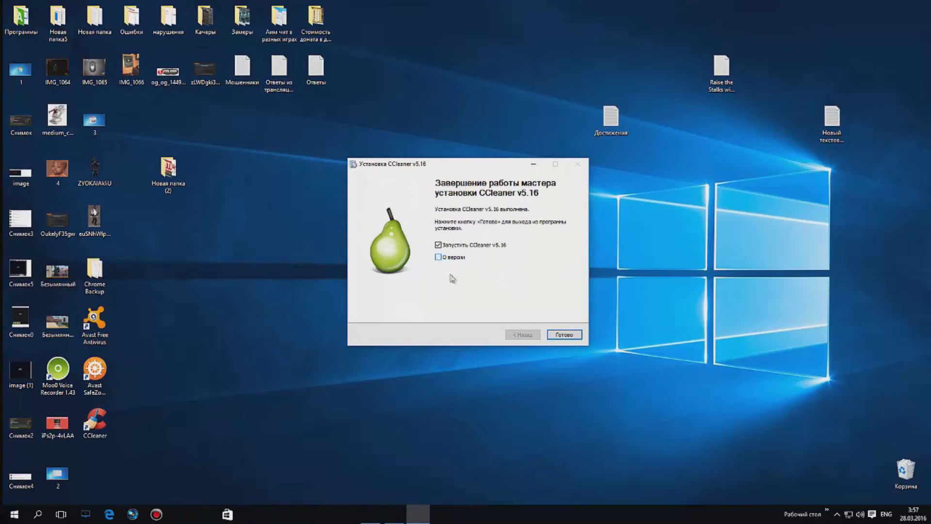
click(571, 336)
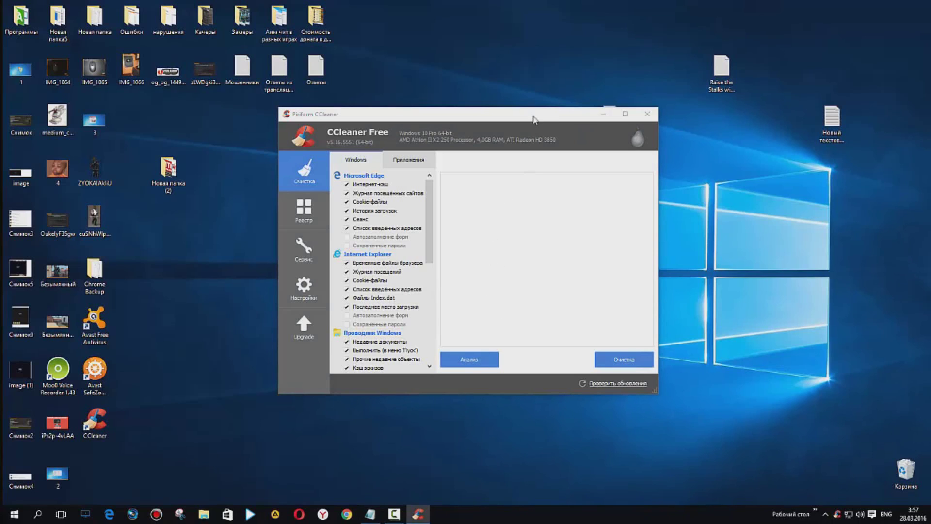
Dismiss the file deletion warning and review the Приложения cleaning checklist
click(626, 360)
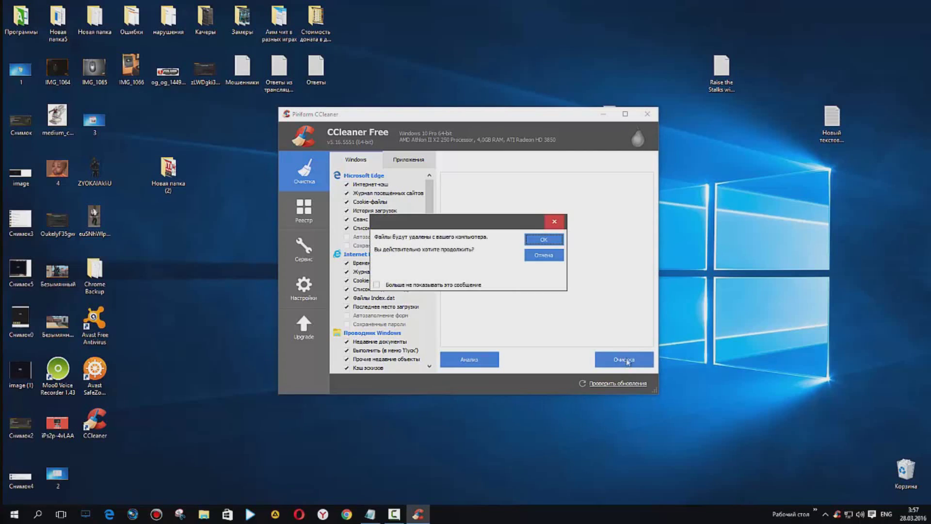
click(543, 241)
click(407, 160)
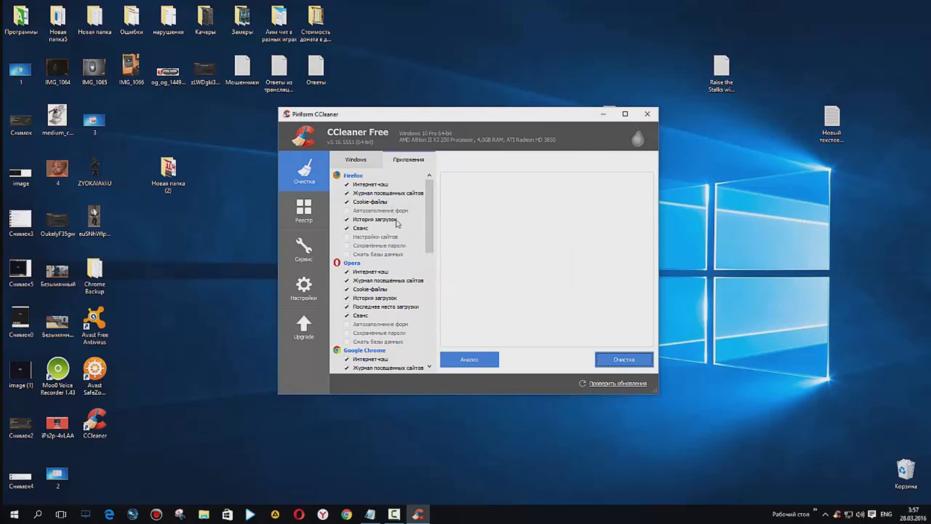
scroll(397, 222, down, 3)
scroll(409, 237, down, 3)
scroll(410, 236, up, 3)
scroll(410, 237, up, 2)
scroll(411, 238, down, 2)
scroll(413, 243, down, 5)
scroll(416, 272, down, 3)
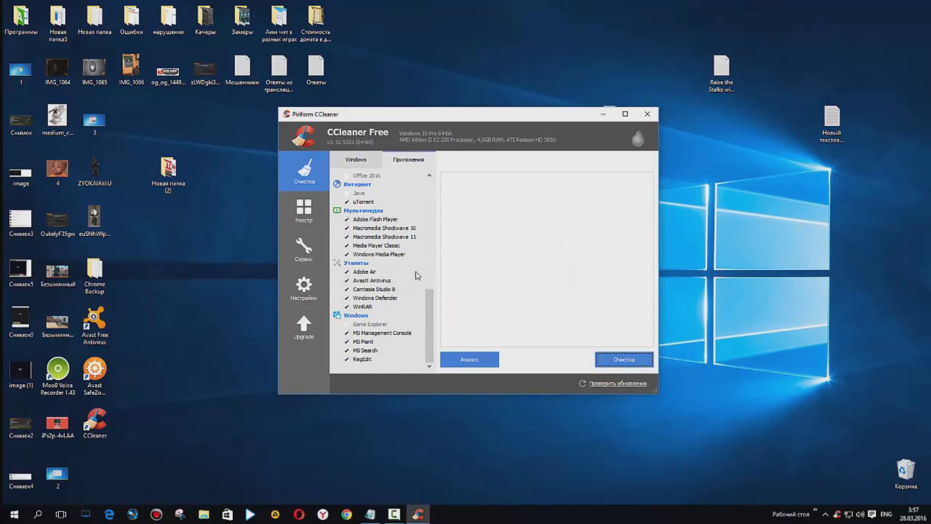
scroll(418, 275, up, 4)
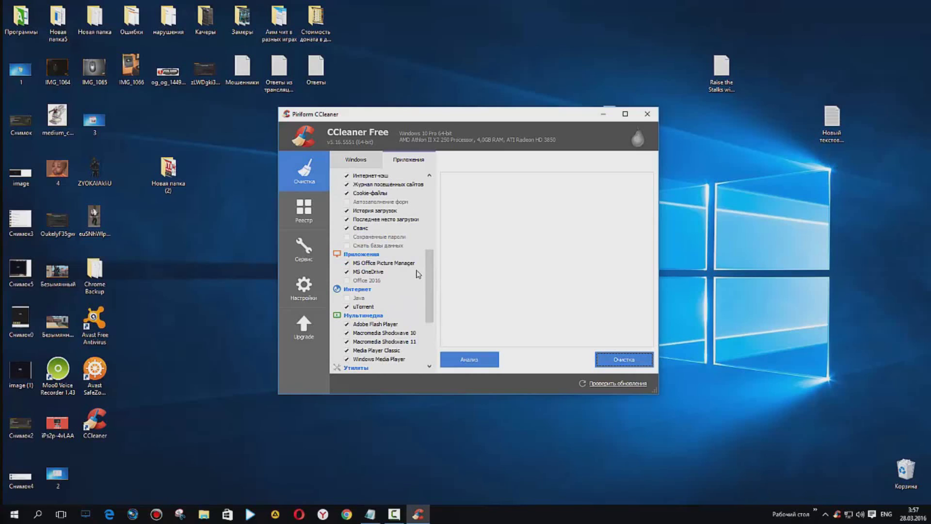
scroll(418, 275, up, 3)
scroll(417, 274, up, 4)
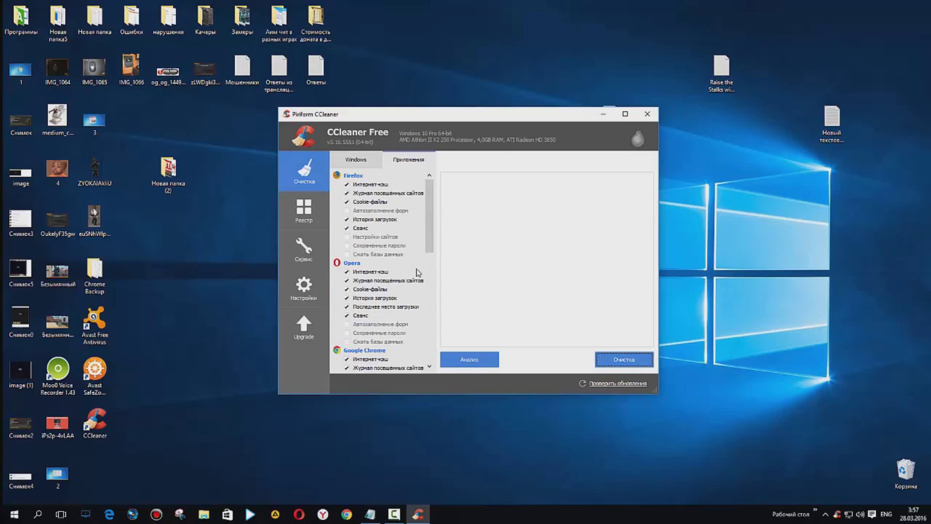
scroll(417, 272, down, 2)
scroll(418, 272, down, 2)
scroll(418, 272, down, 3)
scroll(417, 273, down, 1)
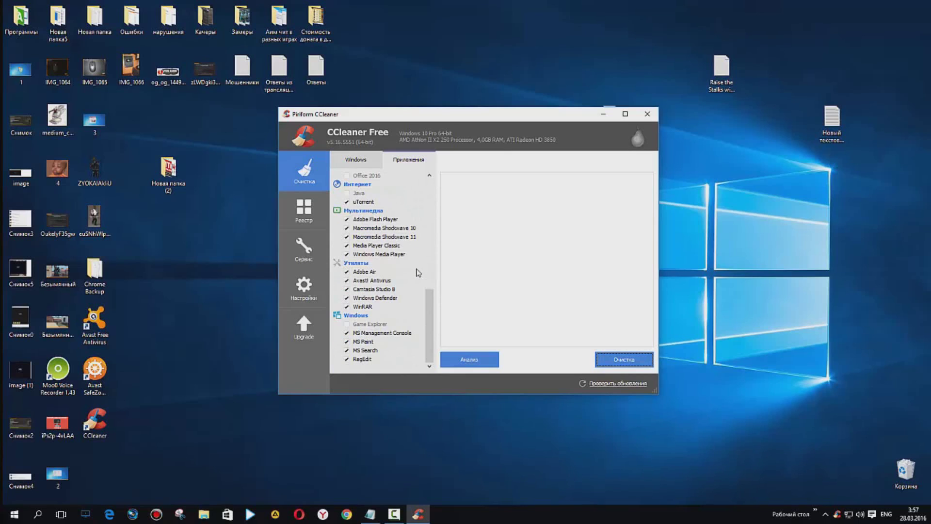
Review the Windows checklist, then run Очистка and confirm deleting the junk files
click(362, 160)
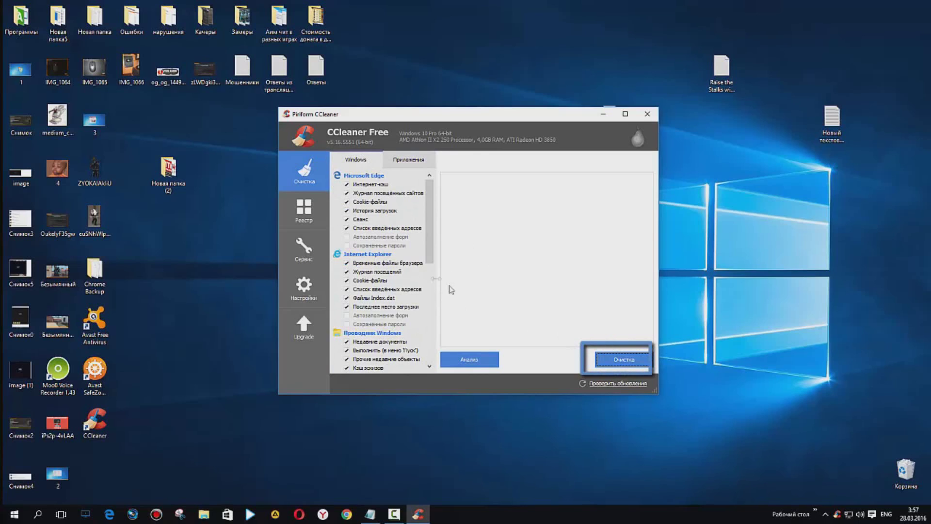
scroll(391, 282, down, 3)
scroll(393, 283, down, 3)
scroll(396, 283, down, 3)
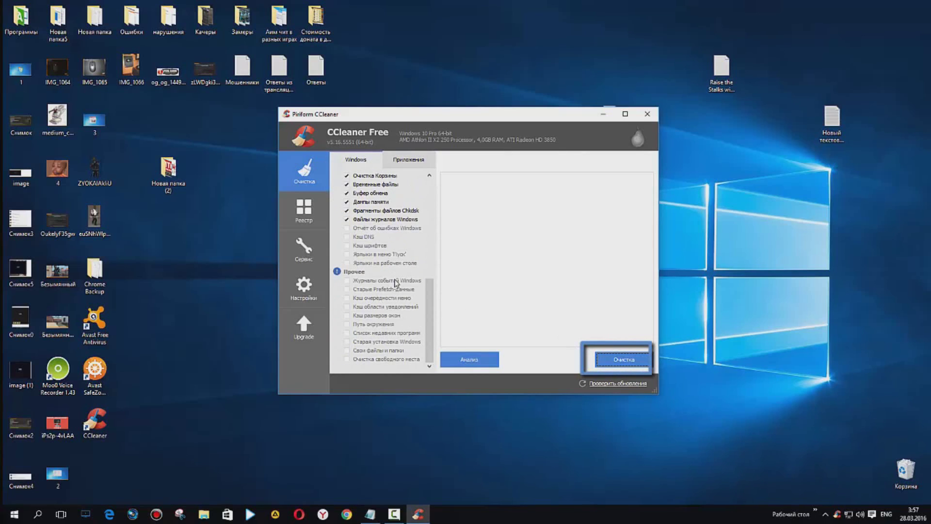
scroll(396, 282, up, 4)
scroll(396, 283, up, 5)
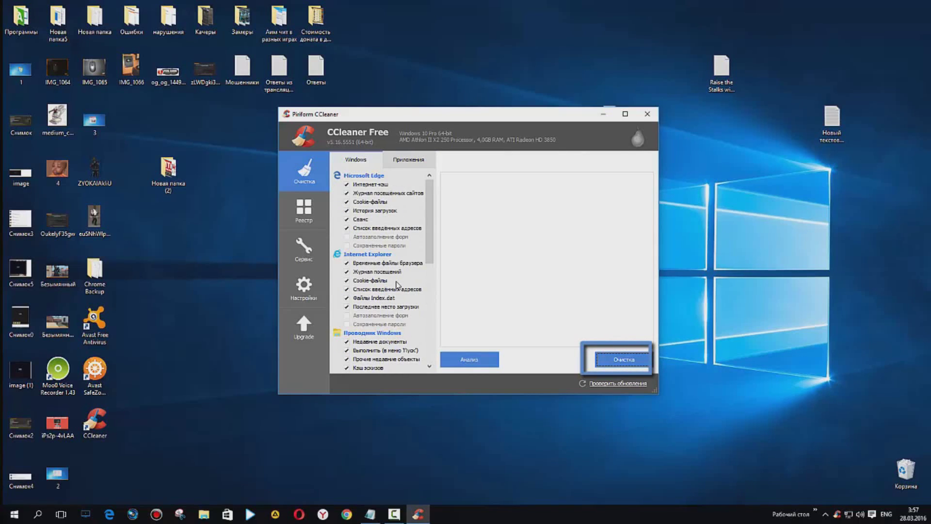
click(624, 359)
key(Return)
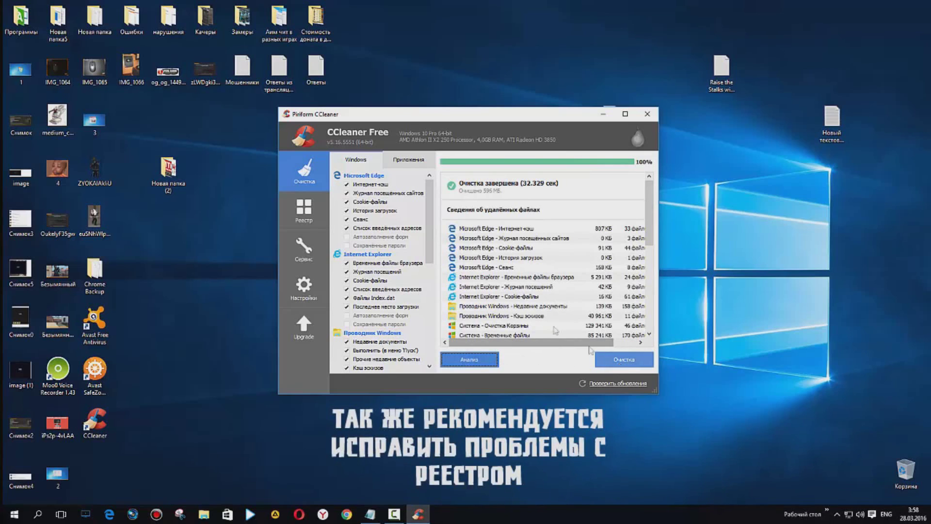
Scan the registry in Реестр and fix all found problems without saving a backup
click(298, 214)
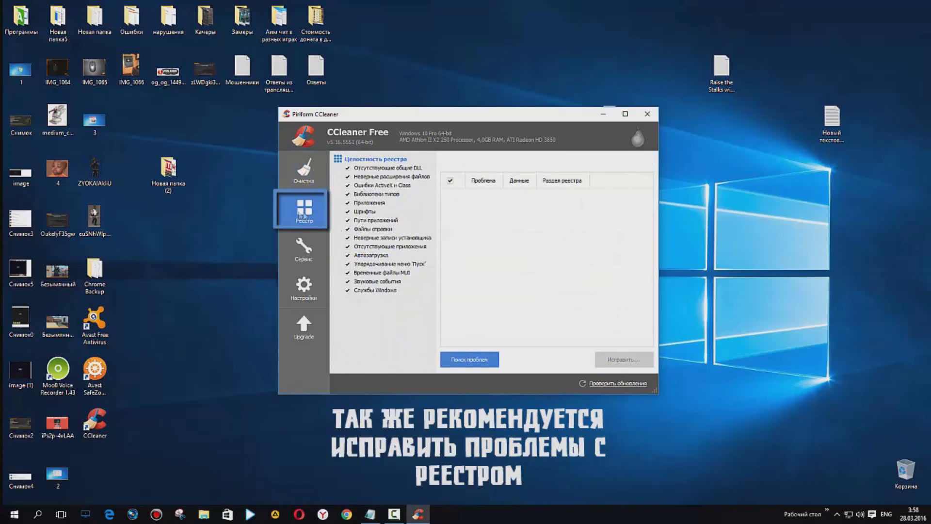
click(468, 360)
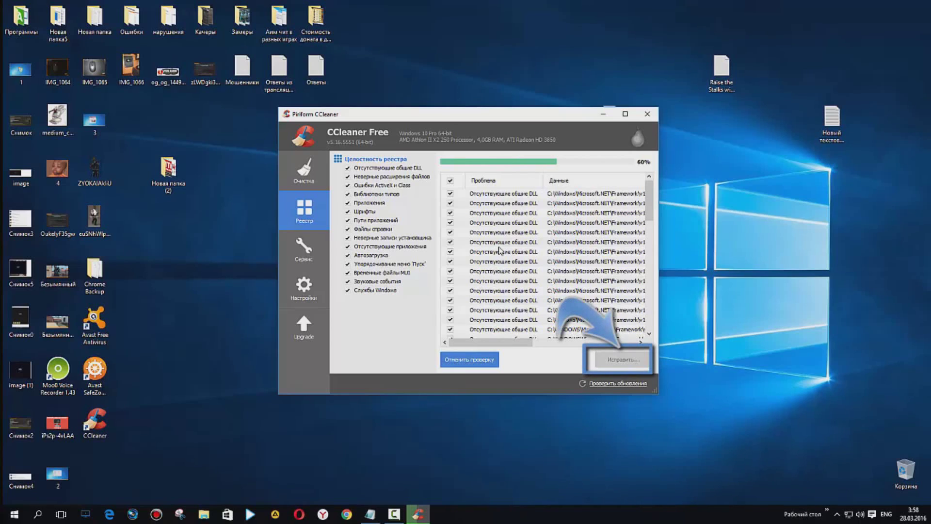
click(622, 361)
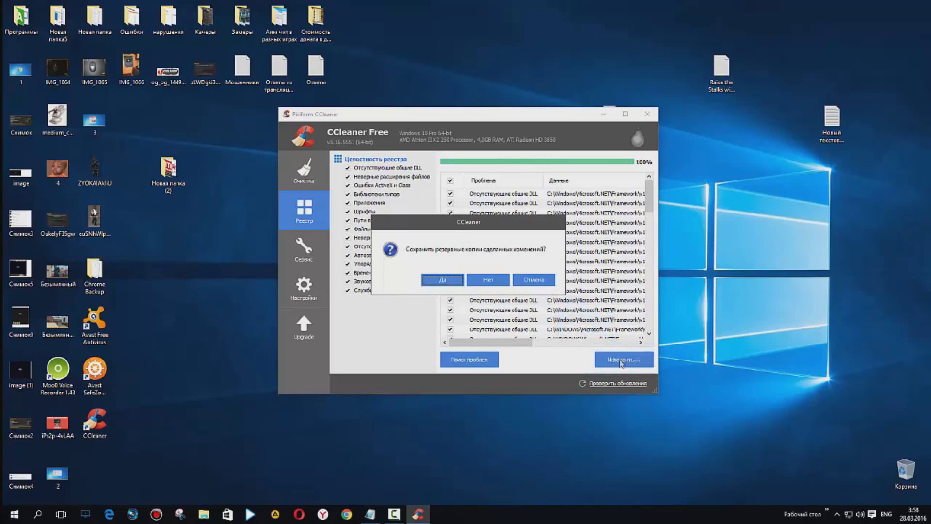
click(498, 283)
click(463, 301)
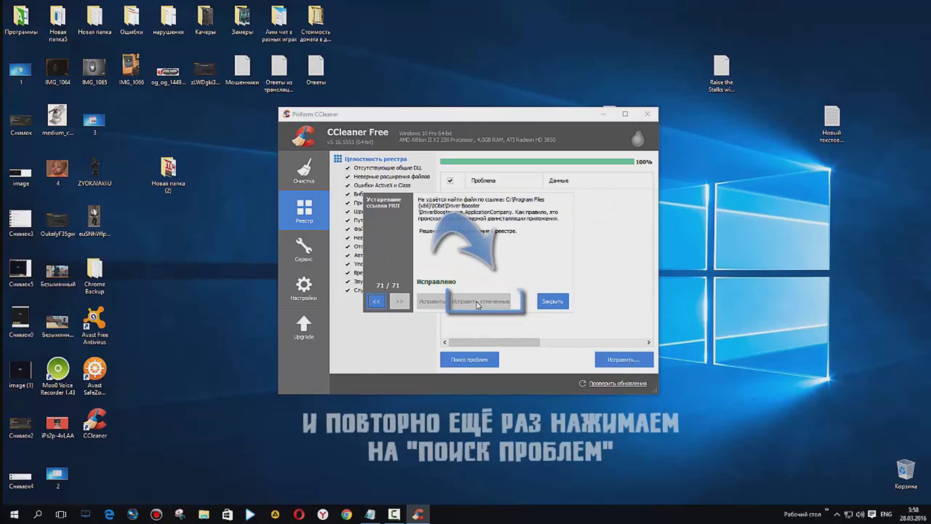
click(552, 301)
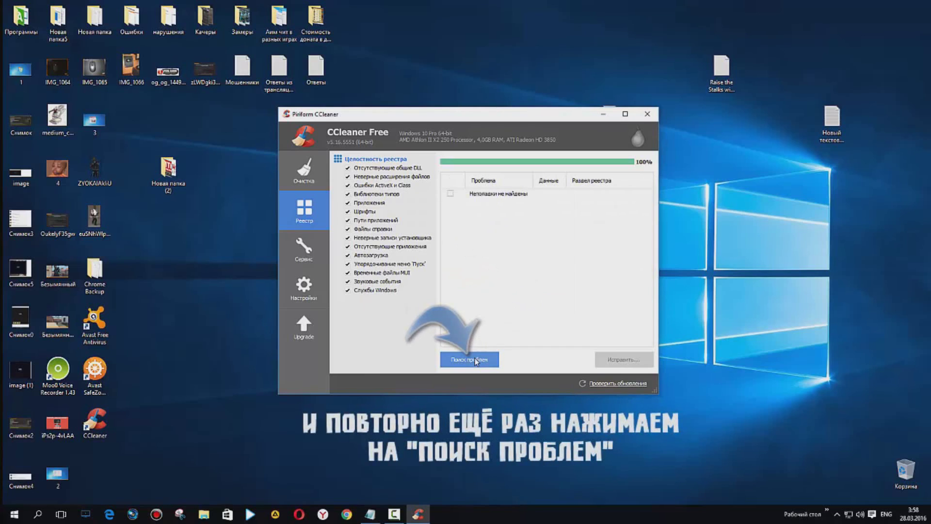
Rescan the registry, fix the 14 remaining problems without backup, and close CCleaner
click(476, 360)
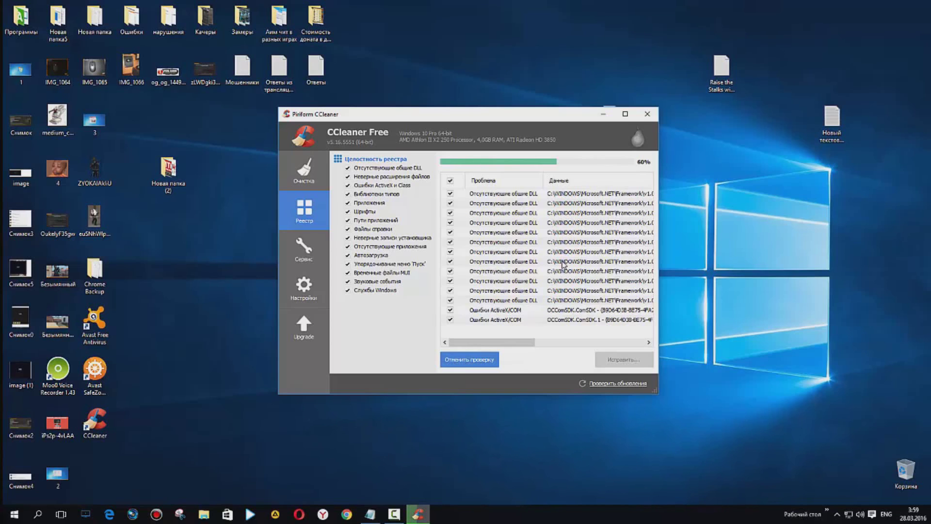
key(Return)
key(Tab)
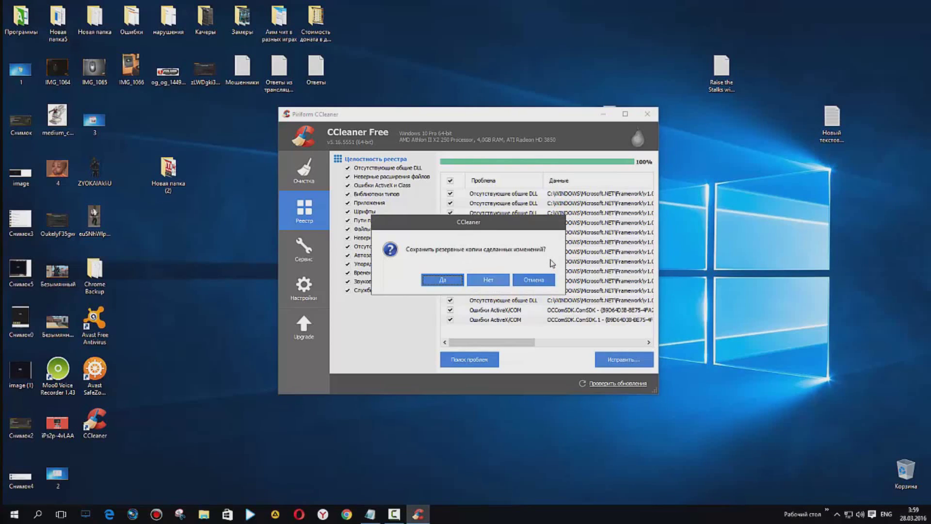
key(Return)
key(Tab)
key(Tab)
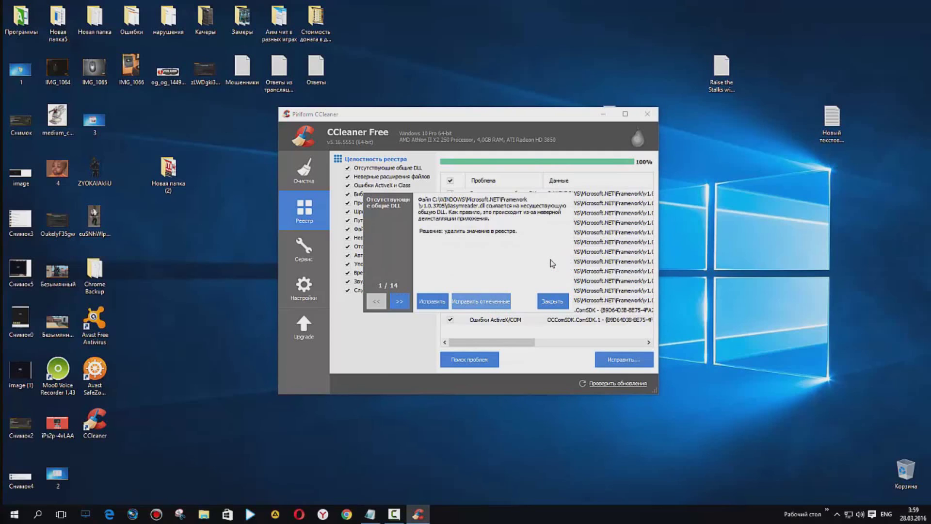
key(Return)
key(Tab)
key(Return)
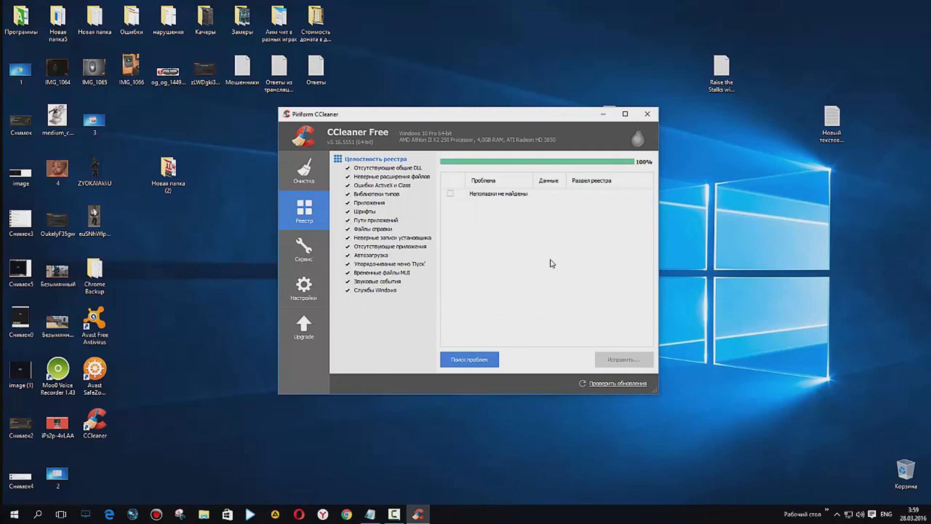
key(alt+F4)
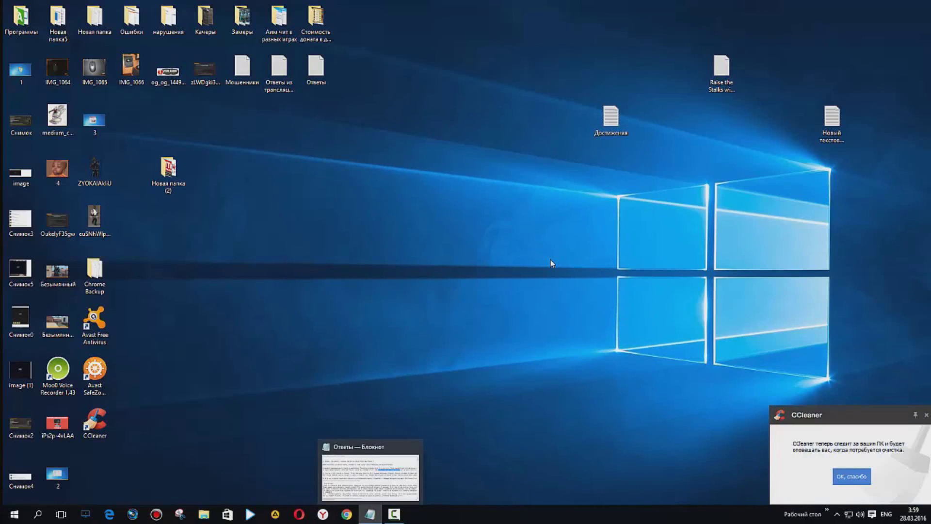
Dismiss the CCleaner notification and exit CCleaner from its hidden tray icon
key(super+b)
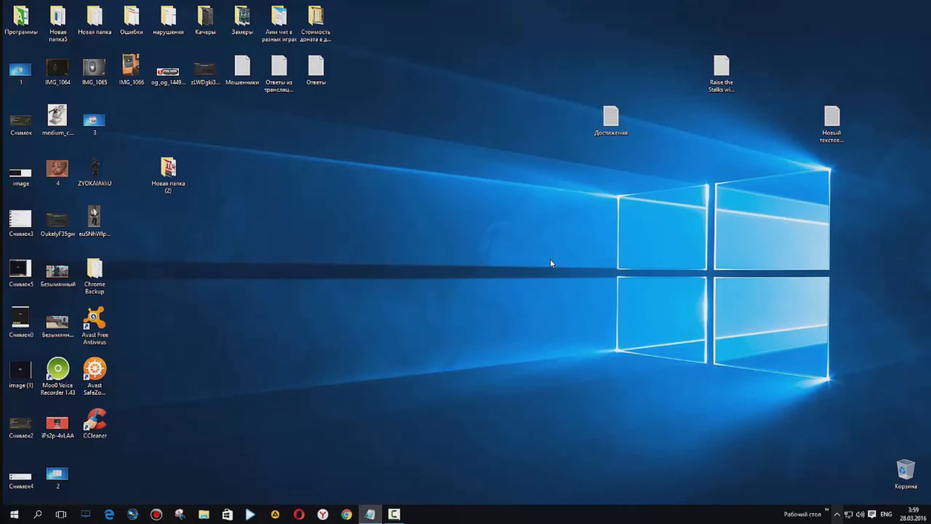
key(Return)
key(shift+F10)
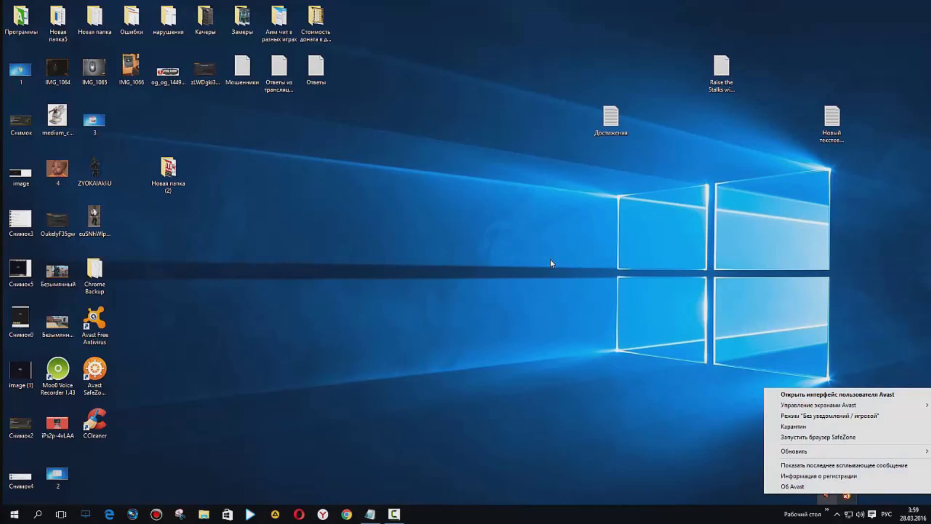
key(Escape)
key(Right)
key(Up)
key(shift+F10)
key(Up)
key(Return)
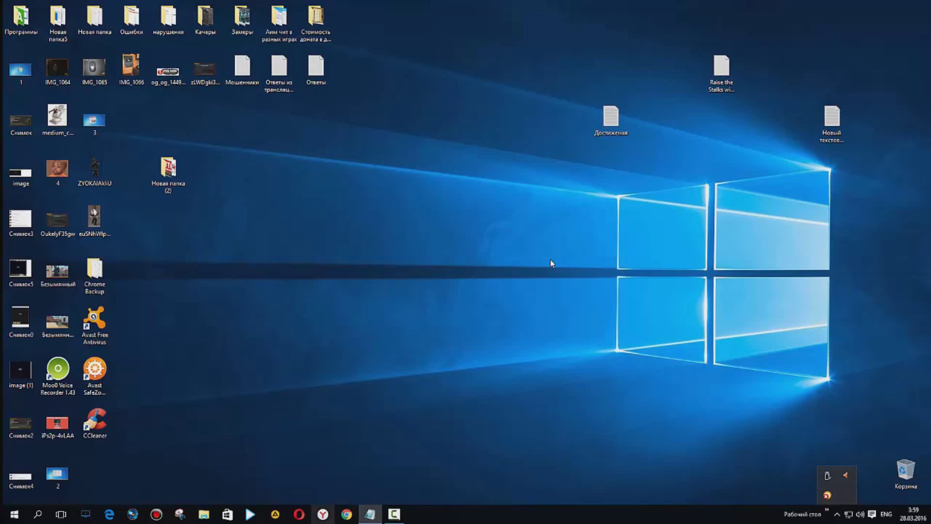
key(Escape)
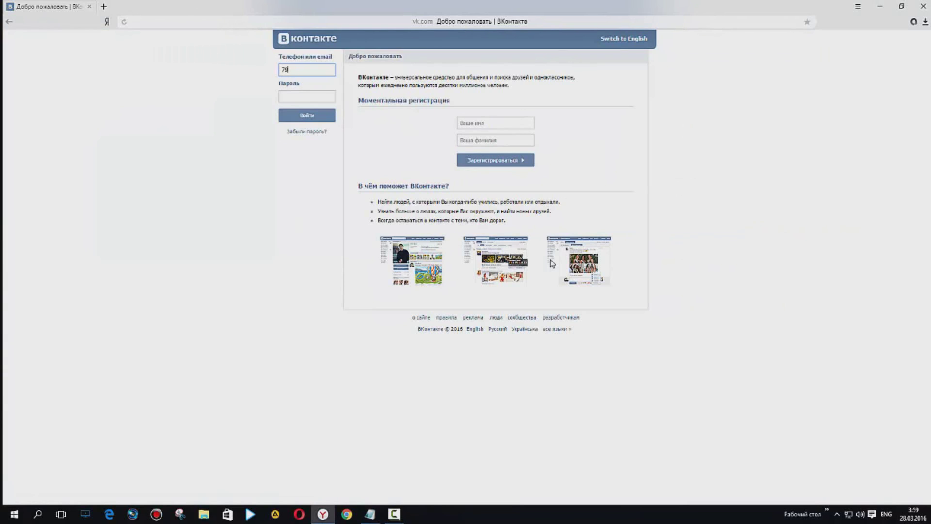
Log into VKontakte with the account phone number and password, then submit the SMS confirmation code
text(70153)
key(Tab)
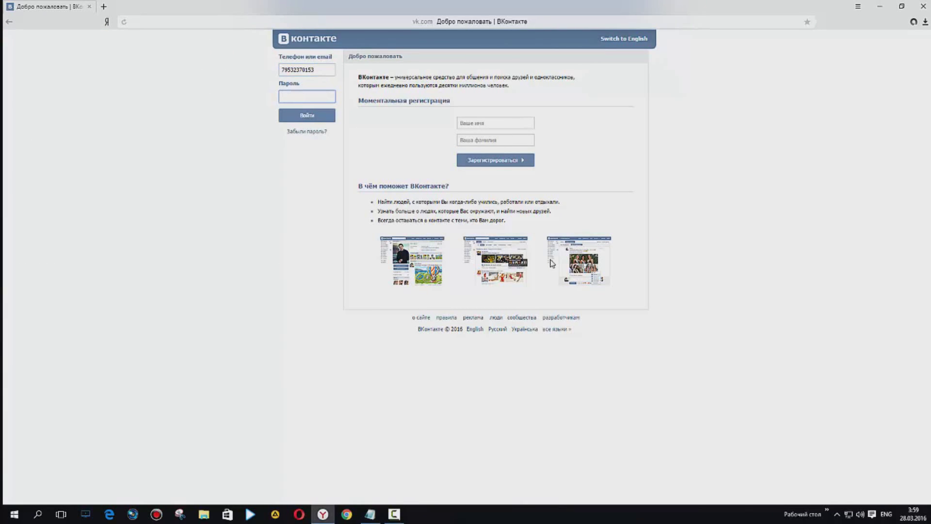
text(1)
key(Return)
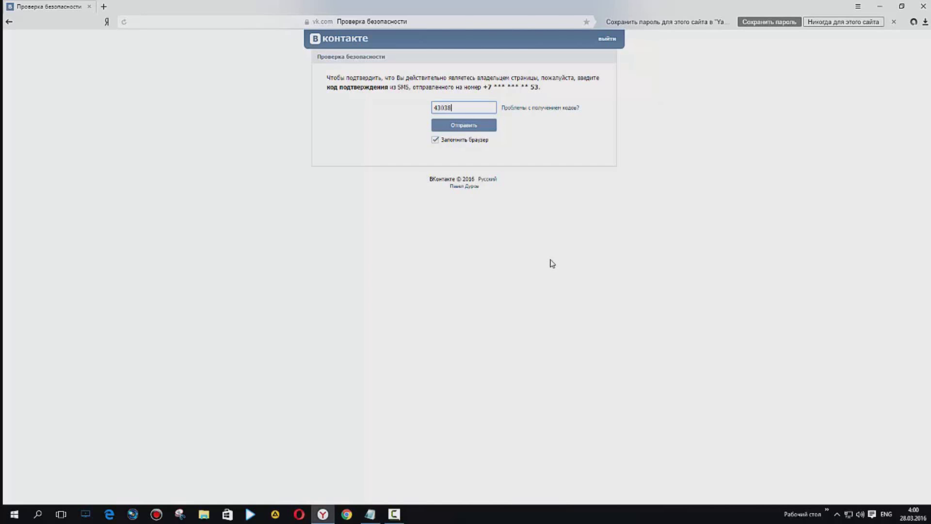
key(Return)
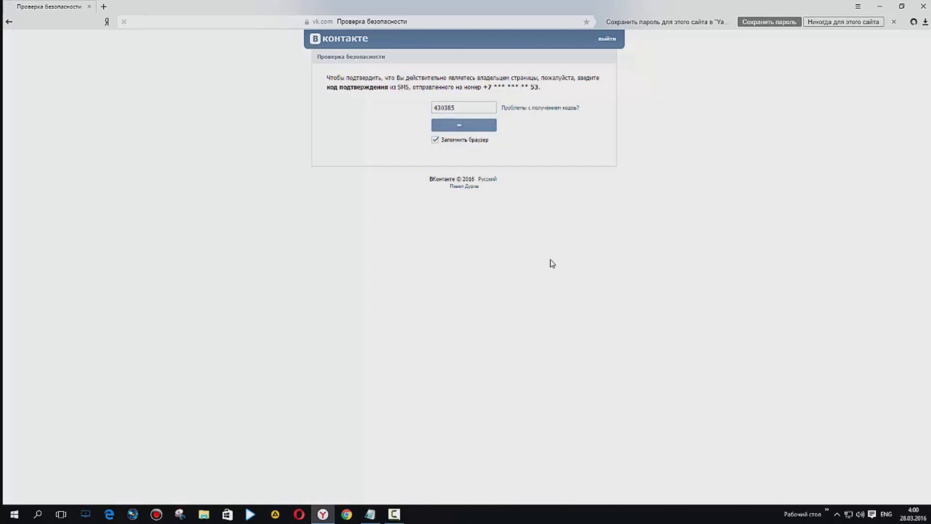